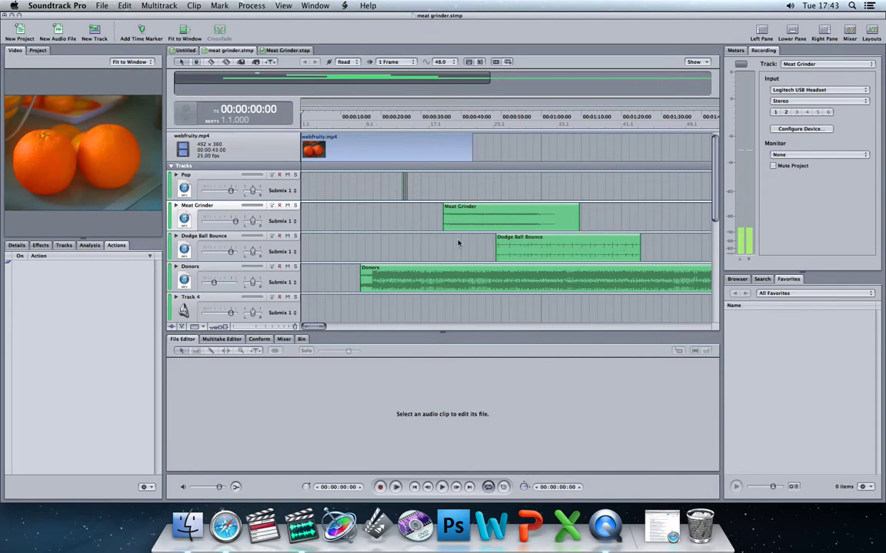
Load the Donors clip's waveform into the File Editor.
click(392, 281)
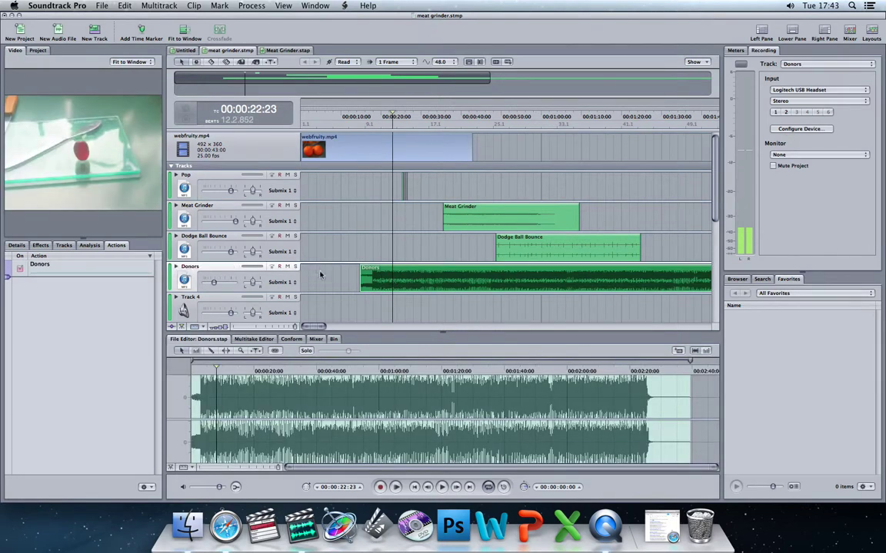
Select the Donors track and reveal its Volume and Pan envelope lanes.
click(185, 266)
click(176, 266)
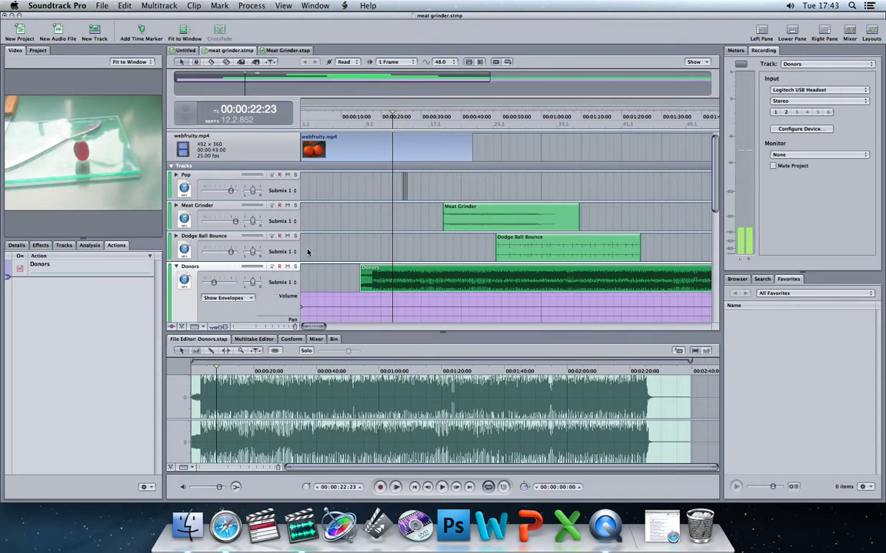
drag(714, 179, 713, 205)
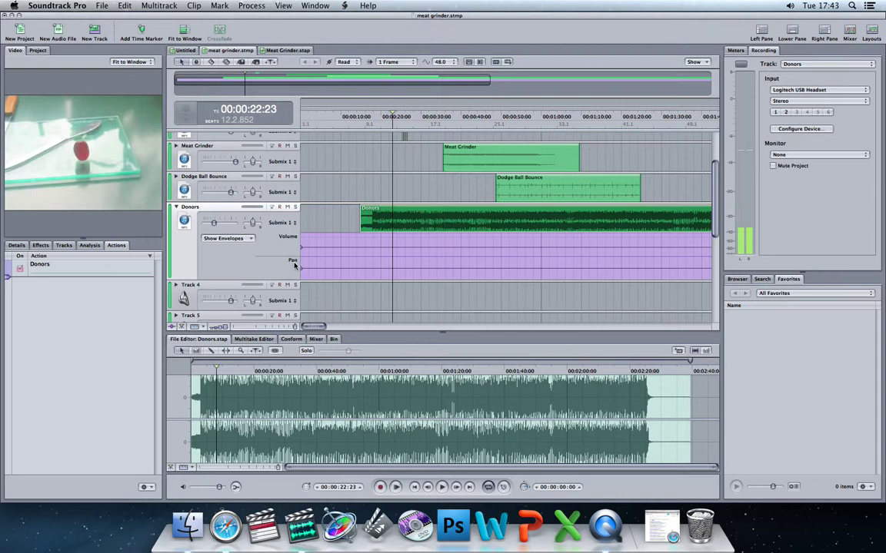
scroll(293, 263, down, 1)
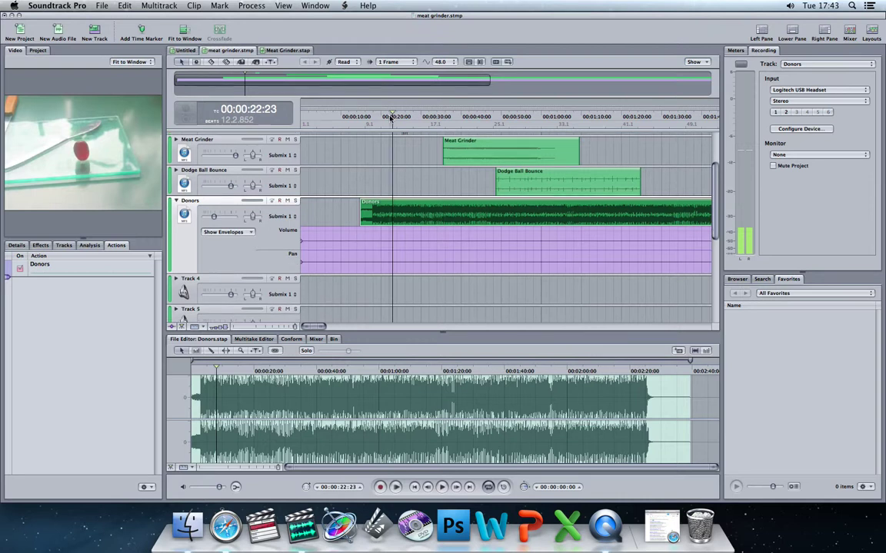
click(391, 115)
Add Donors volume envelope points at about 18 and 20 seconds.
drag(390, 116, 372, 125)
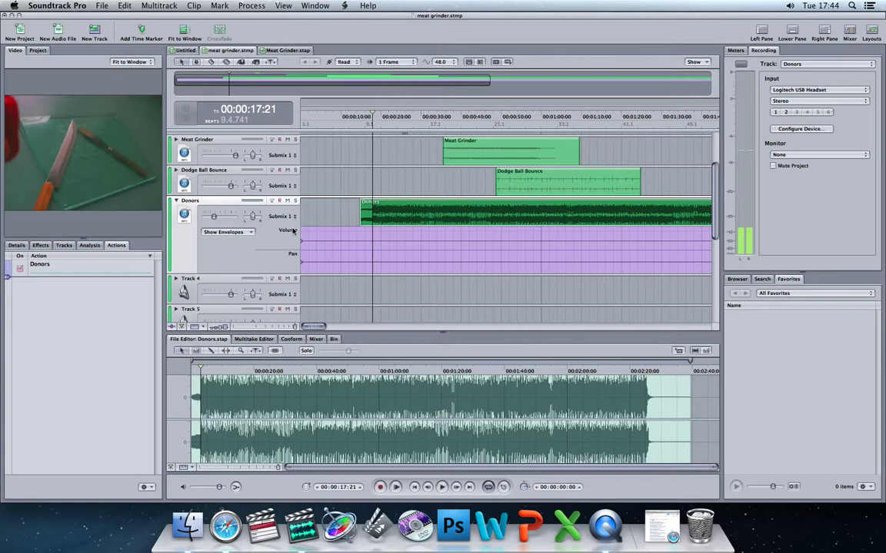
click(374, 243)
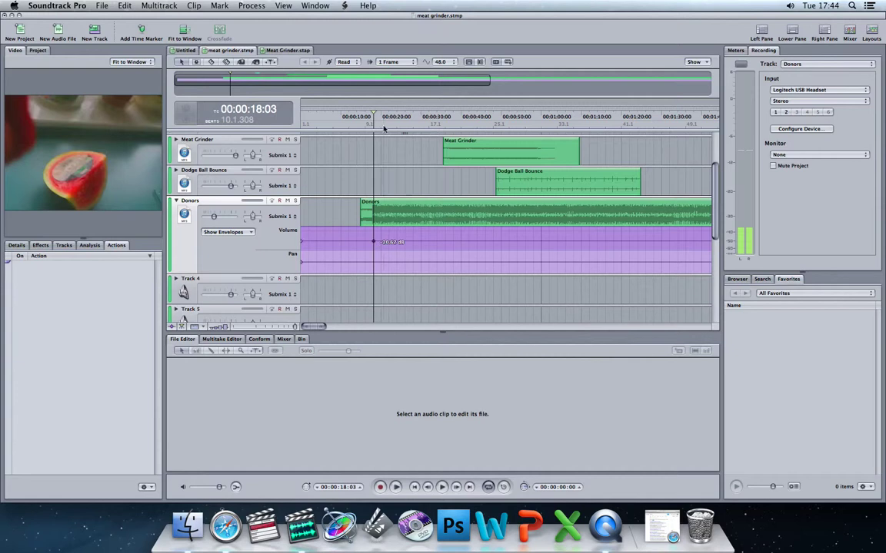
drag(372, 114, 382, 117)
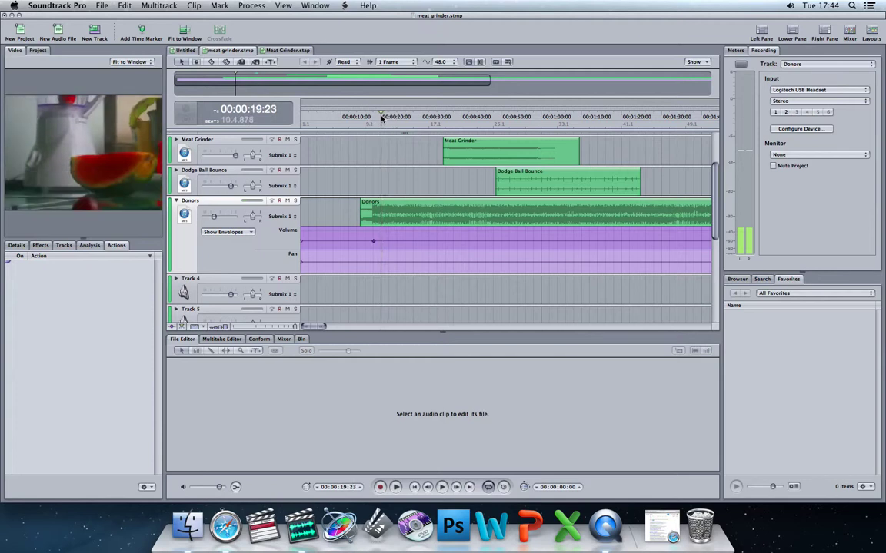
click(381, 242)
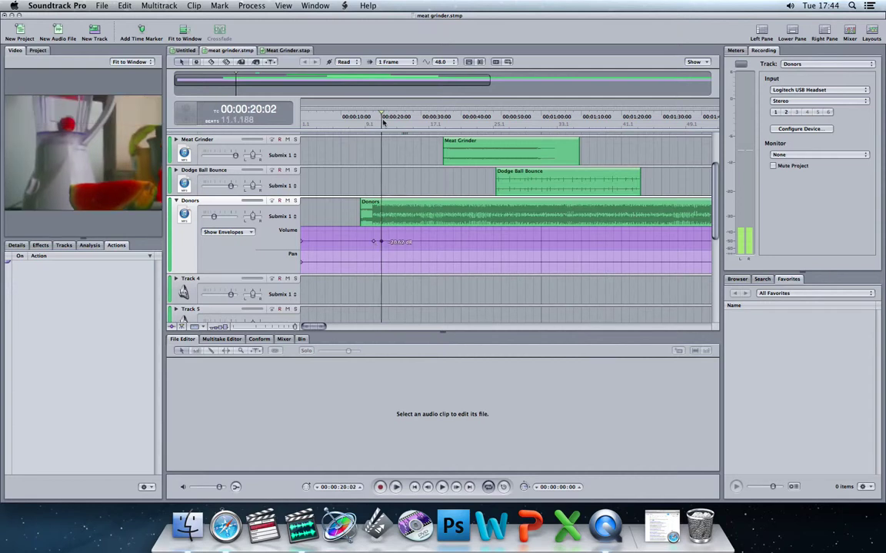
Remove a stray extra point and drag the envelope's starting point down to -96.00 dB.
drag(378, 115, 359, 123)
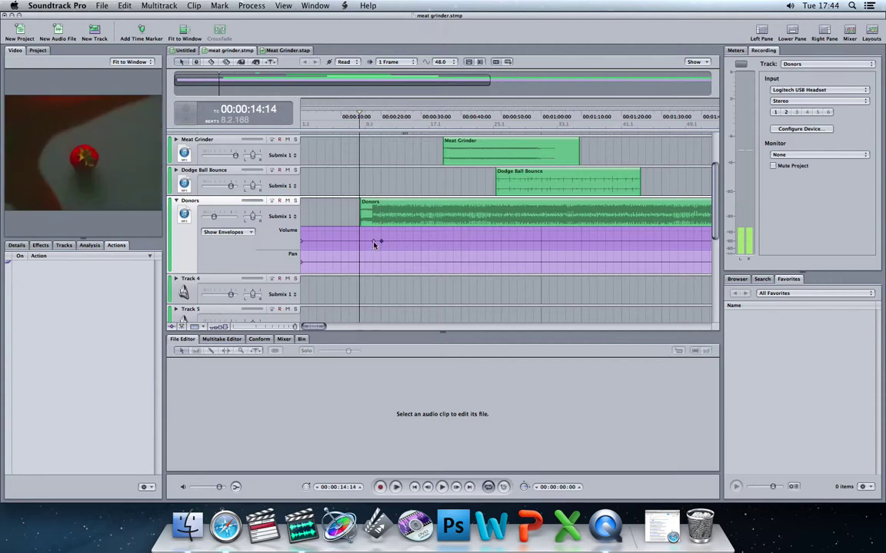
click(375, 243)
click(381, 243)
key(super+z)
drag(374, 243, 373, 246)
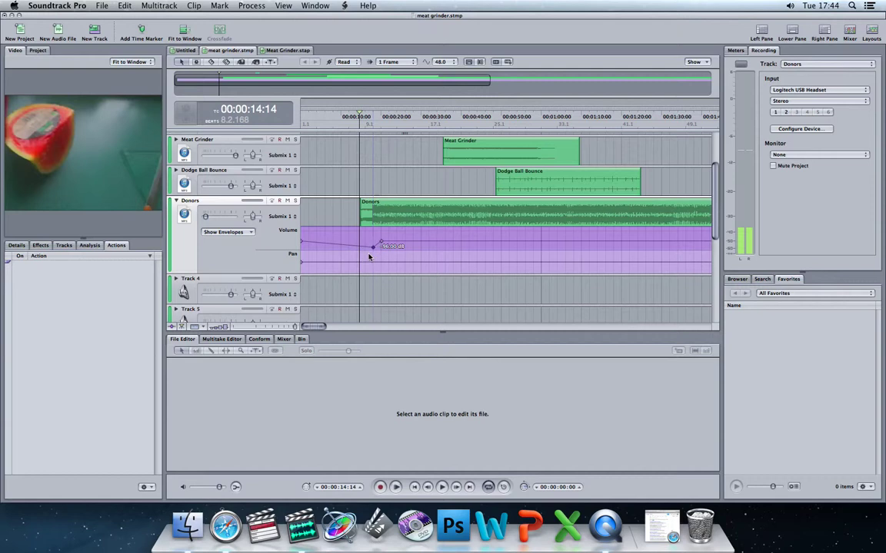
click(301, 243)
drag(302, 243, 323, 262)
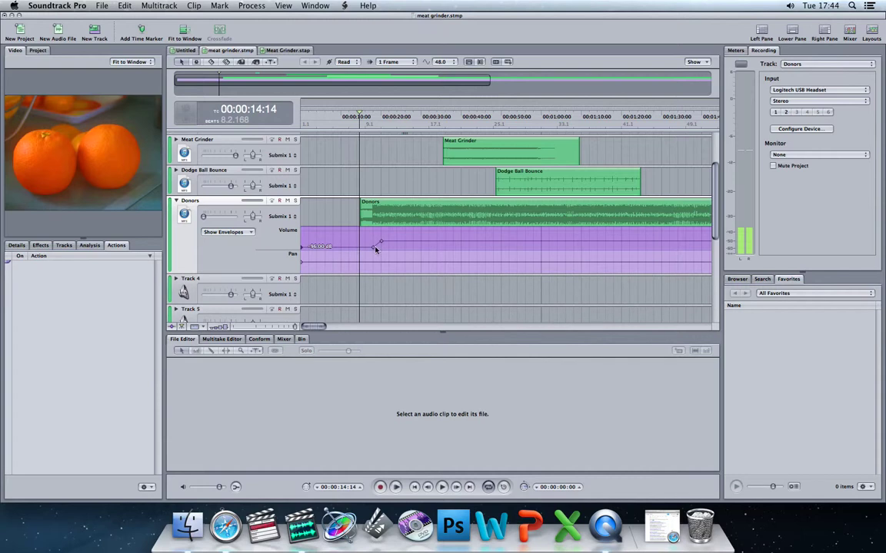
click(288, 326)
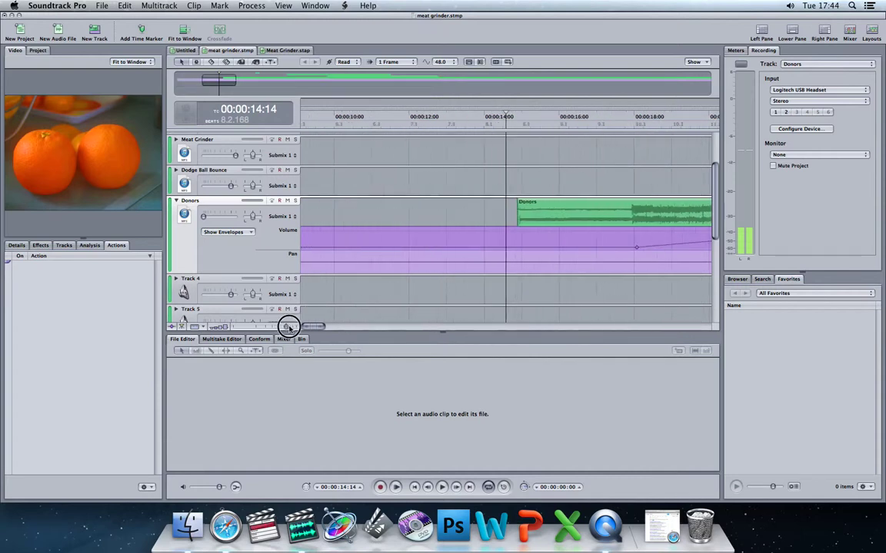
Zoom to about 6–22 seconds and play the Donors fade-in from just before 18 seconds.
click(288, 326)
click(540, 219)
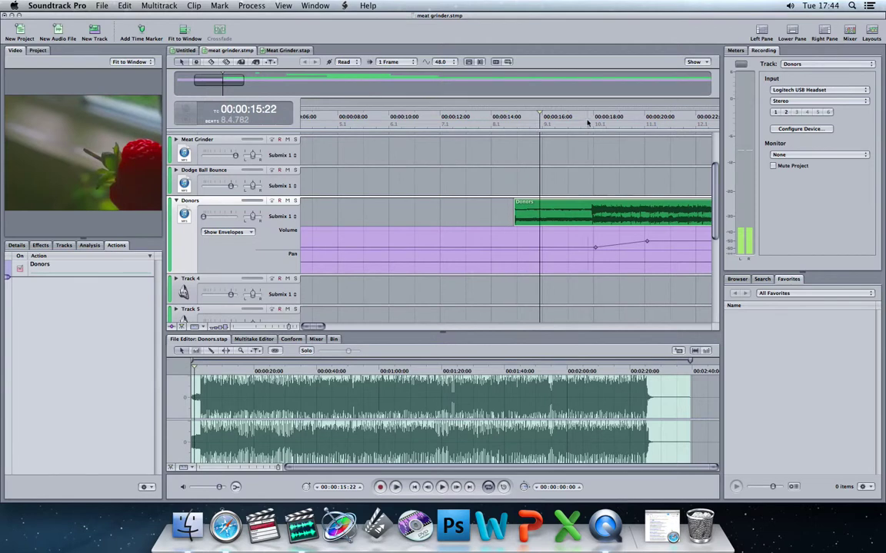
drag(579, 122, 593, 116)
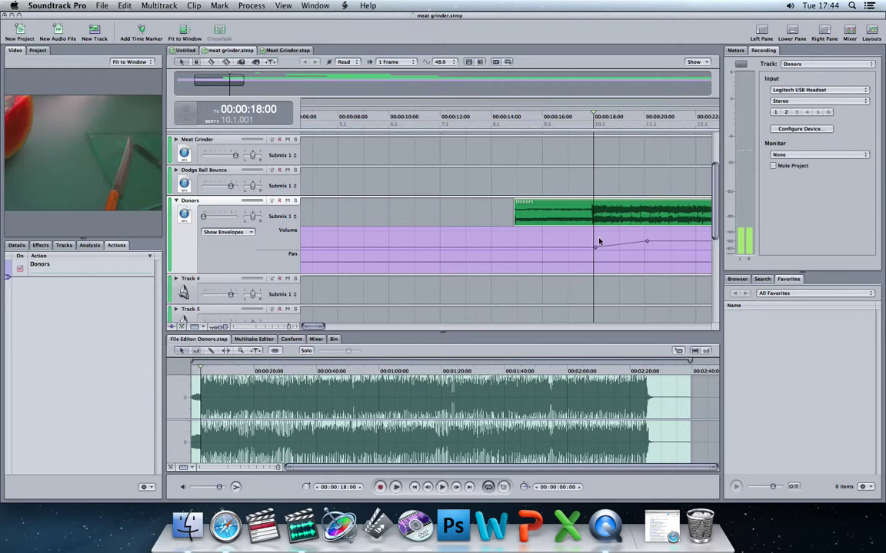
drag(592, 114, 644, 116)
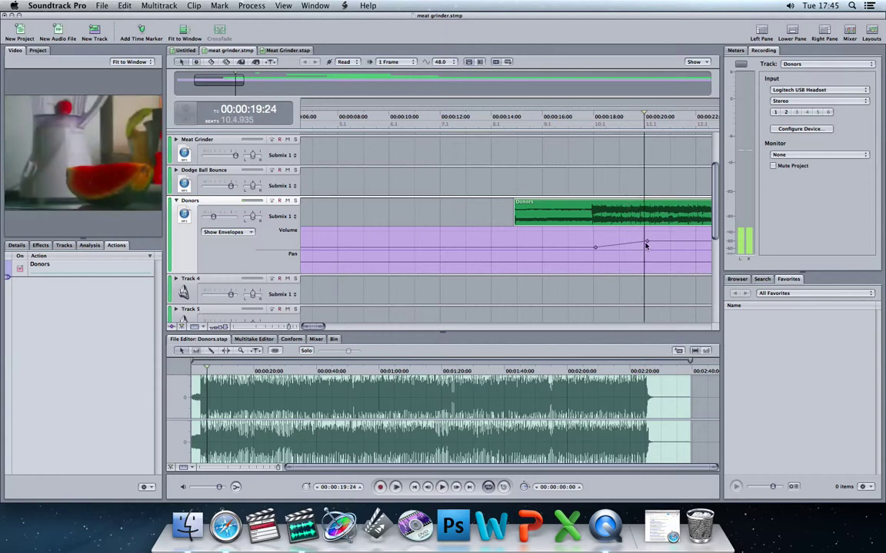
click(643, 116)
drag(644, 115, 574, 123)
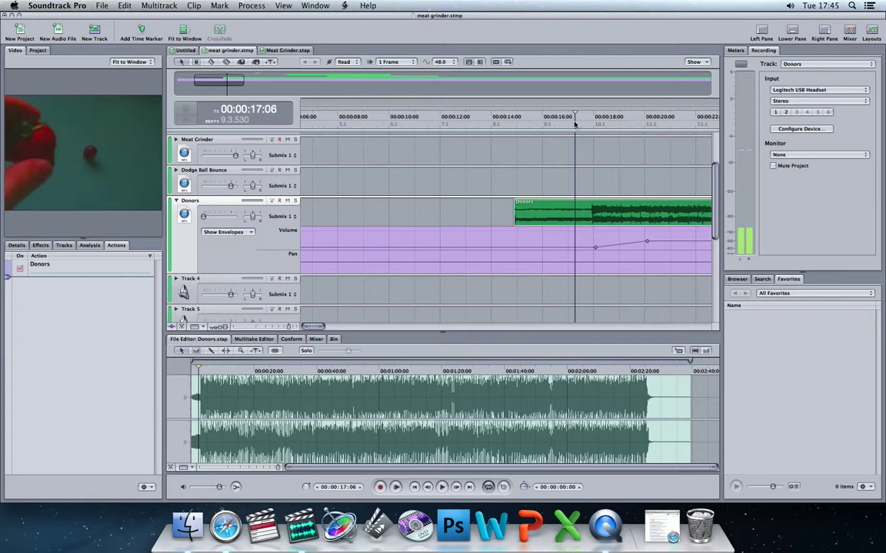
key(space)
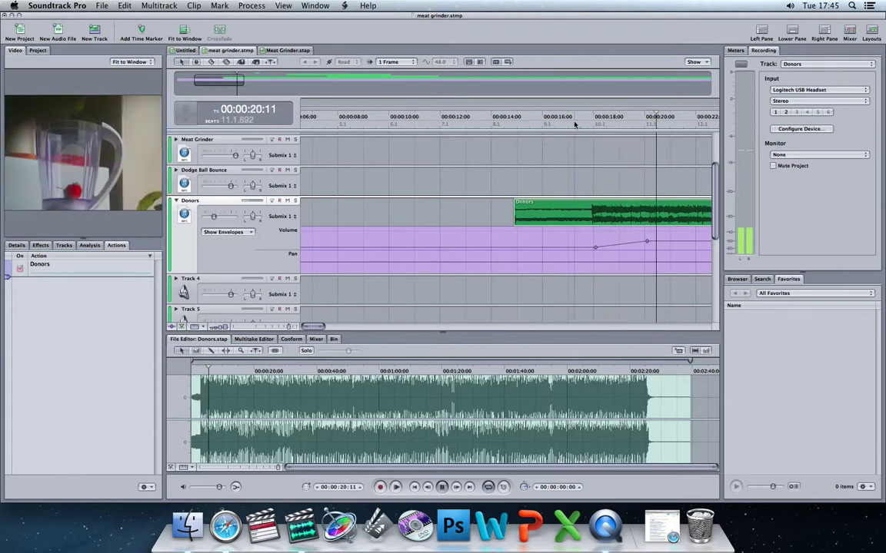
key(space)
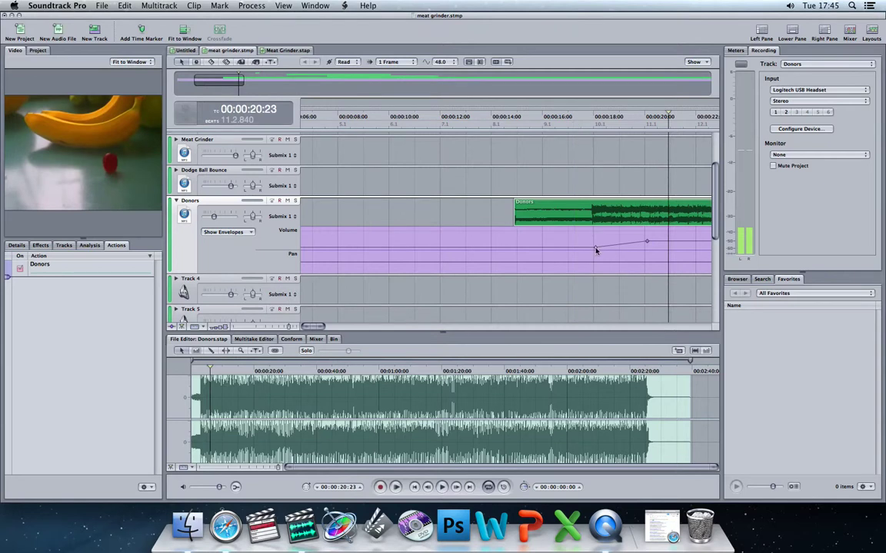
Raise the 18-second Donors volume point to about -5.5 dB and audition the change.
drag(625, 121, 578, 123)
click(645, 123)
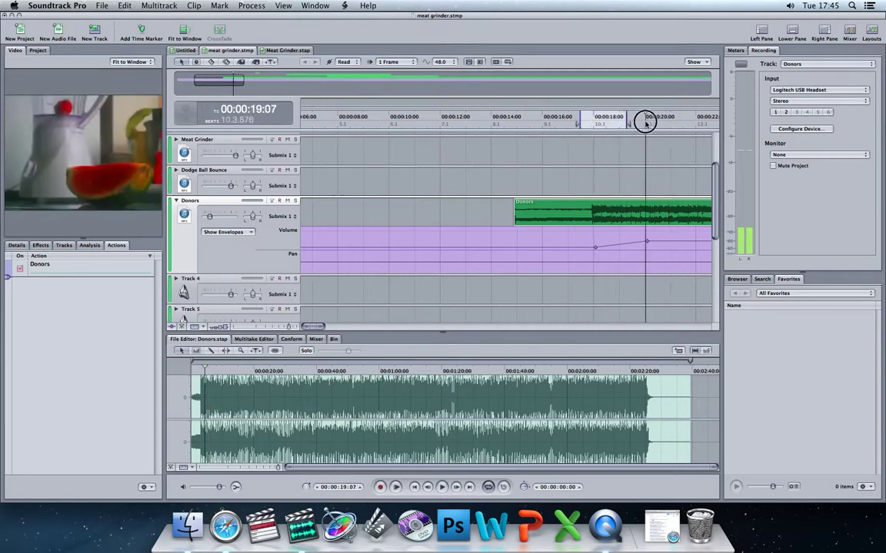
key(Left)
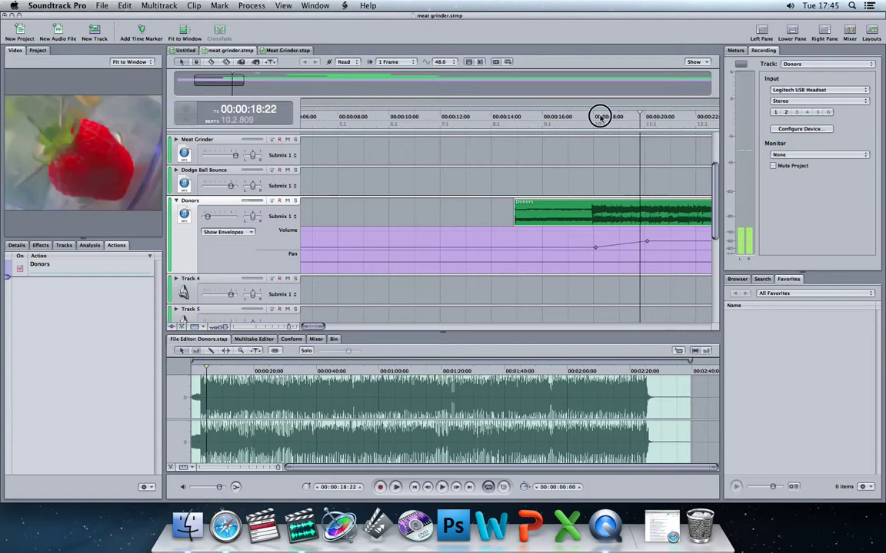
click(577, 118)
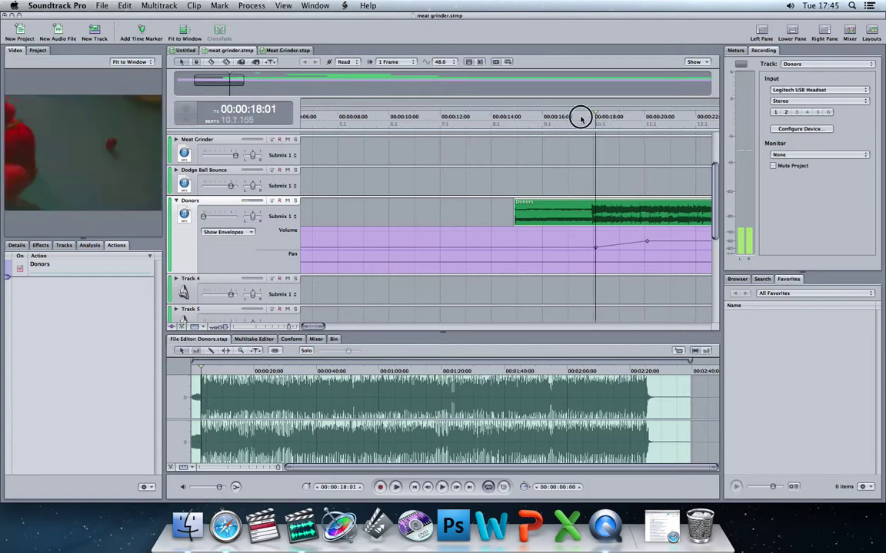
click(595, 250)
drag(593, 246, 592, 229)
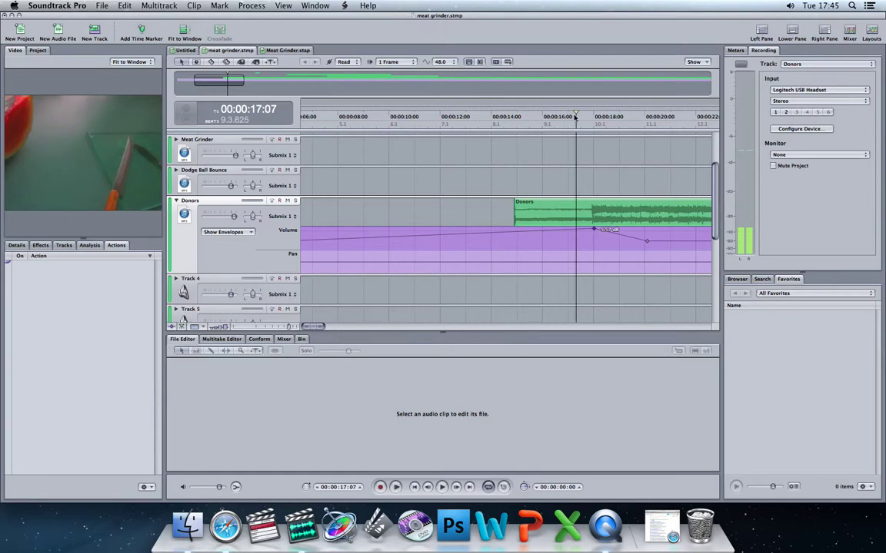
click(571, 117)
key(space)
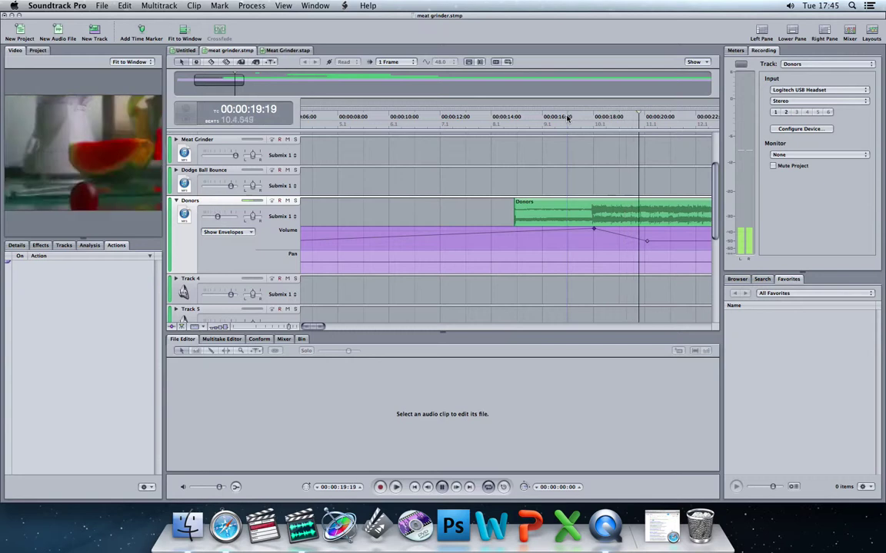
key(space)
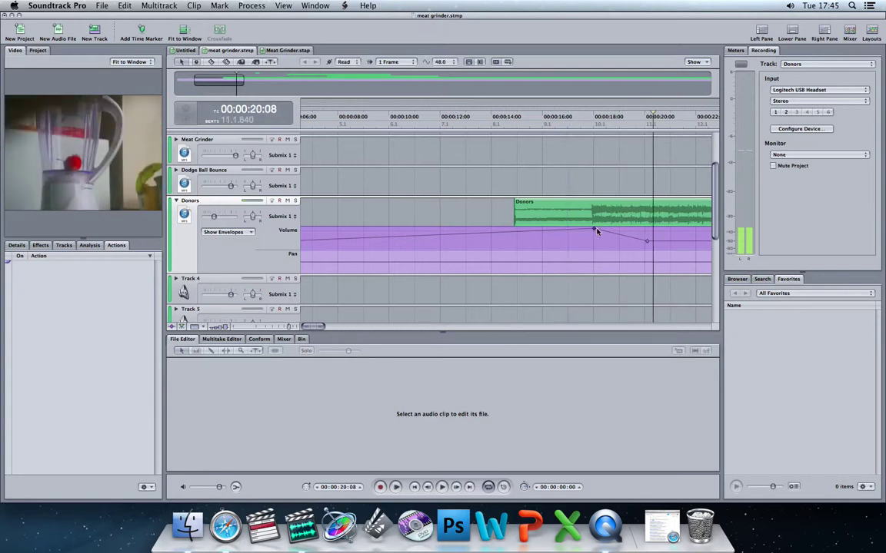
Reshape the fade-in, adjusting the 20-second point and setting the early point to -36.00 dB.
drag(597, 231, 519, 247)
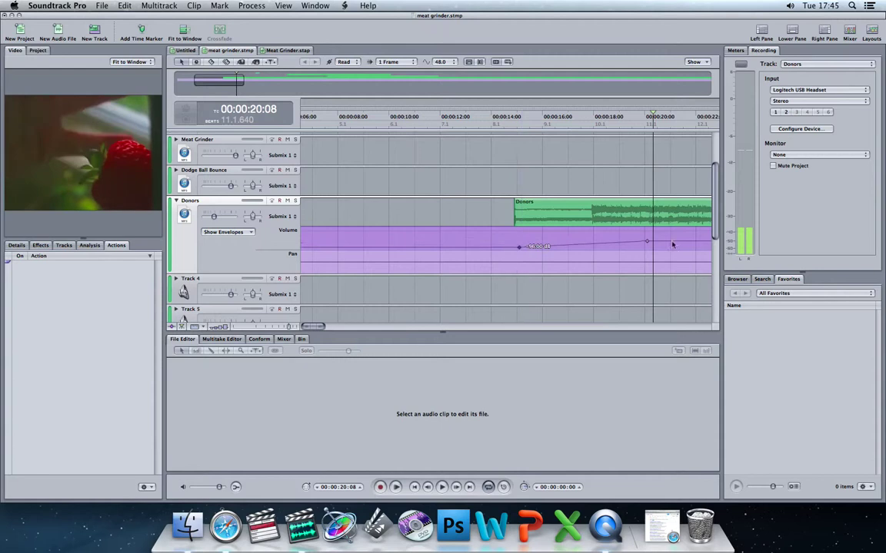
drag(649, 244, 661, 230)
drag(652, 117, 507, 134)
key(space)
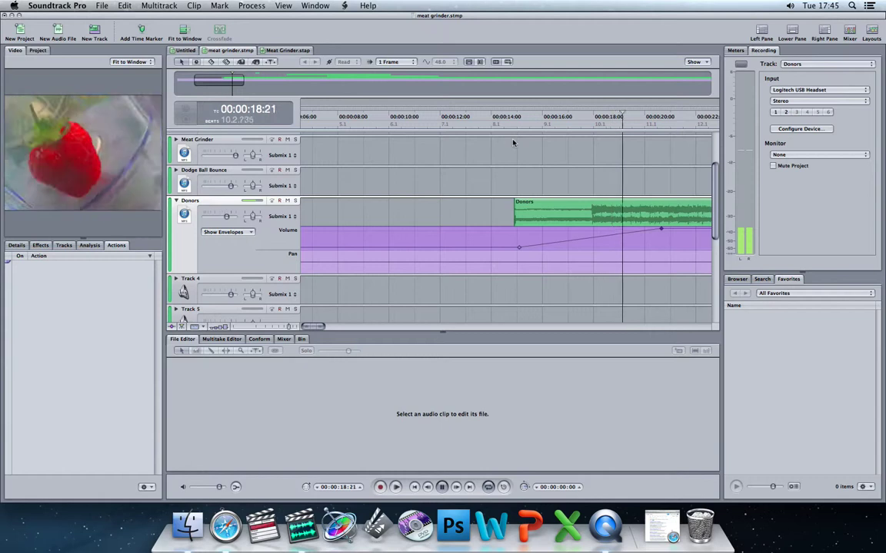
key(space)
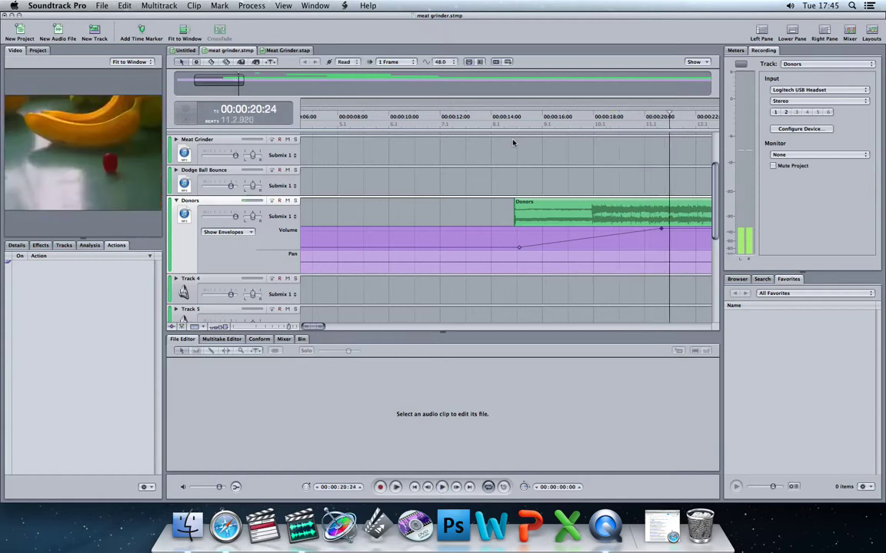
drag(661, 231, 661, 245)
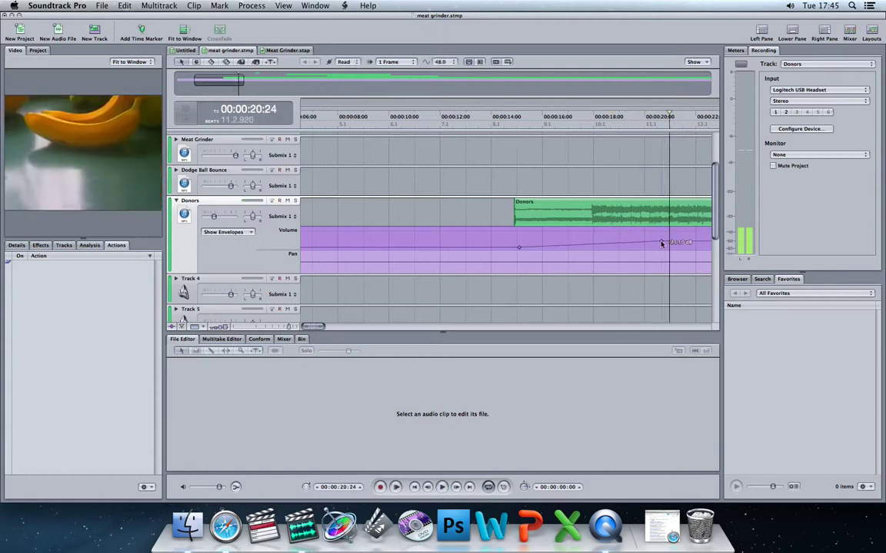
drag(519, 250, 589, 252)
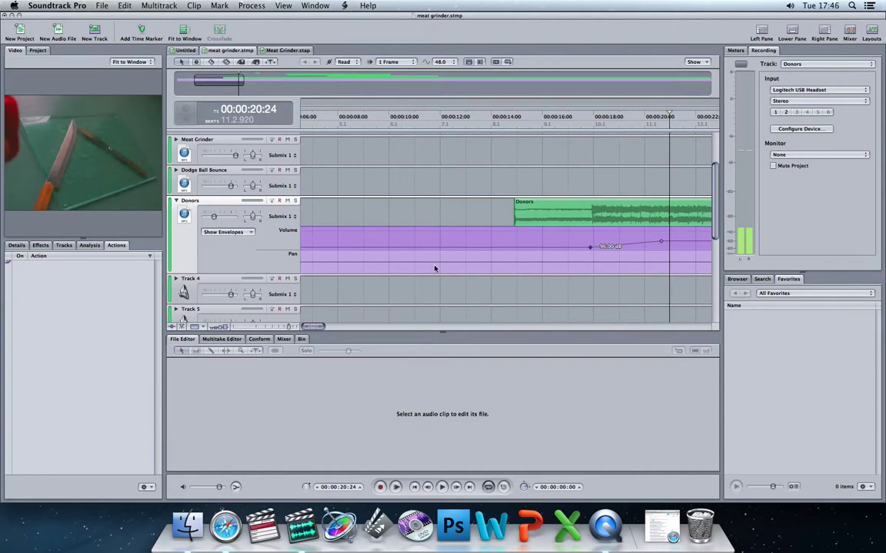
Move the playhead to 18:00, hide the Donors envelopes and select the Donors clip.
click(654, 259)
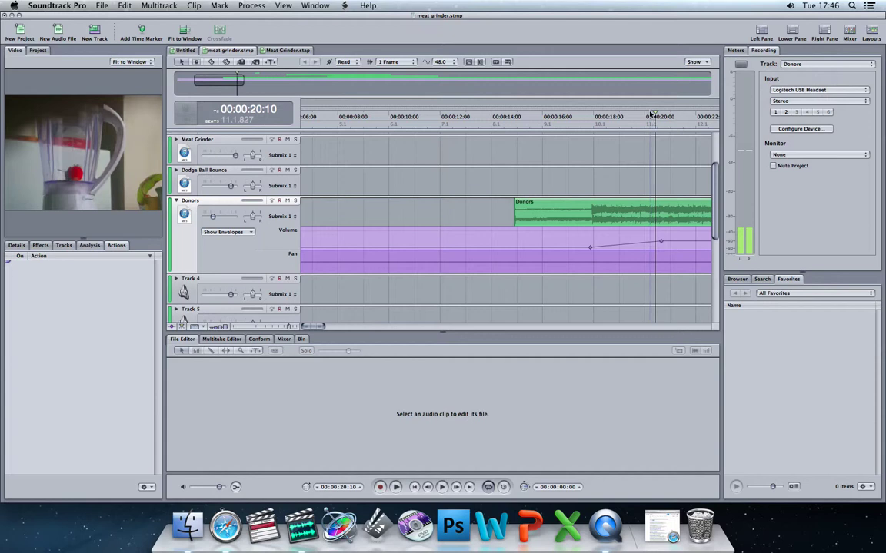
click(609, 124)
click(588, 124)
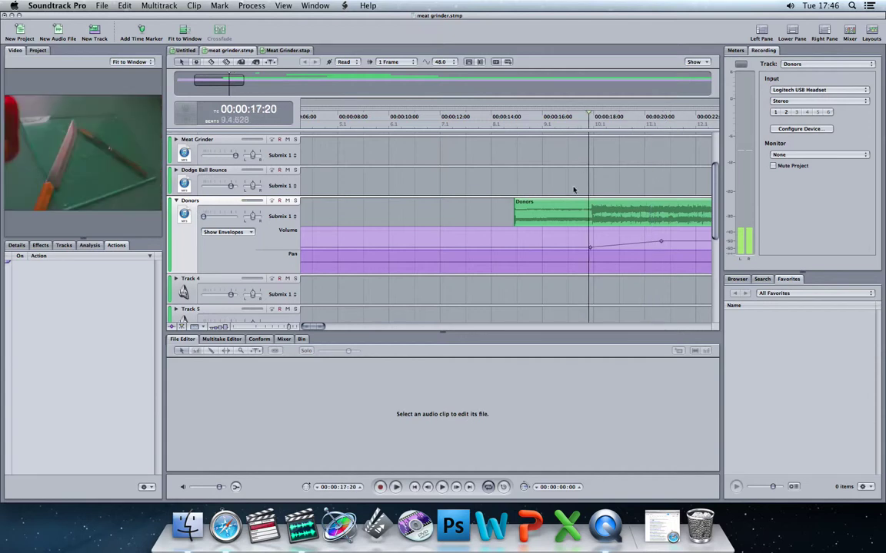
click(593, 117)
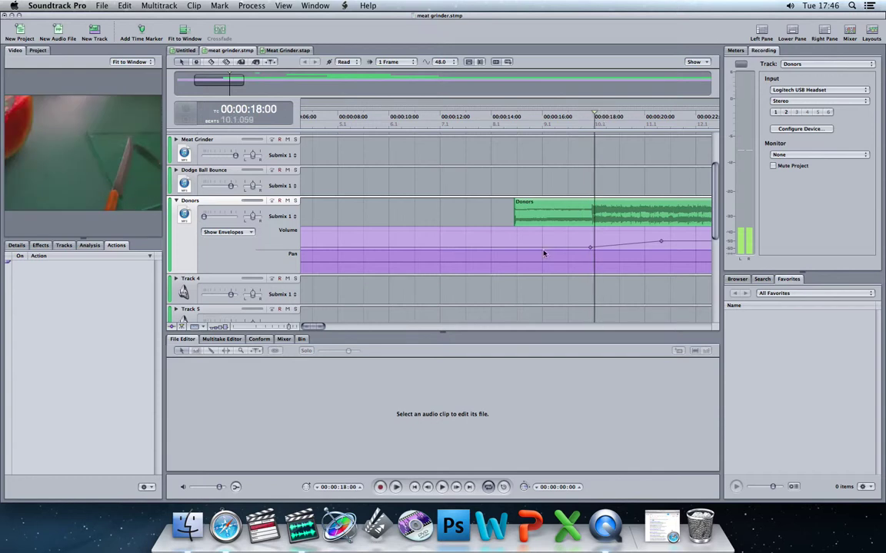
click(176, 201)
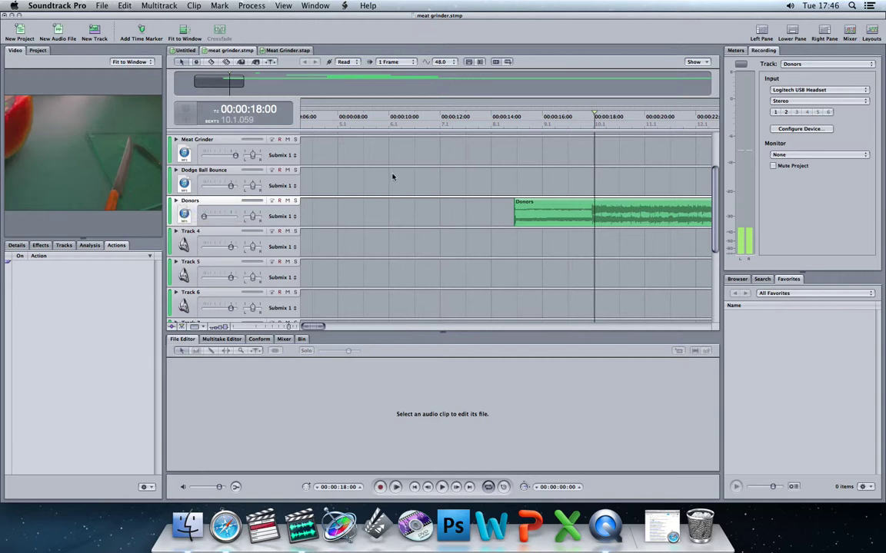
click(551, 211)
Show the Donors envelopes again and delete the volume ramp points, leaving a flat envelope.
click(555, 213)
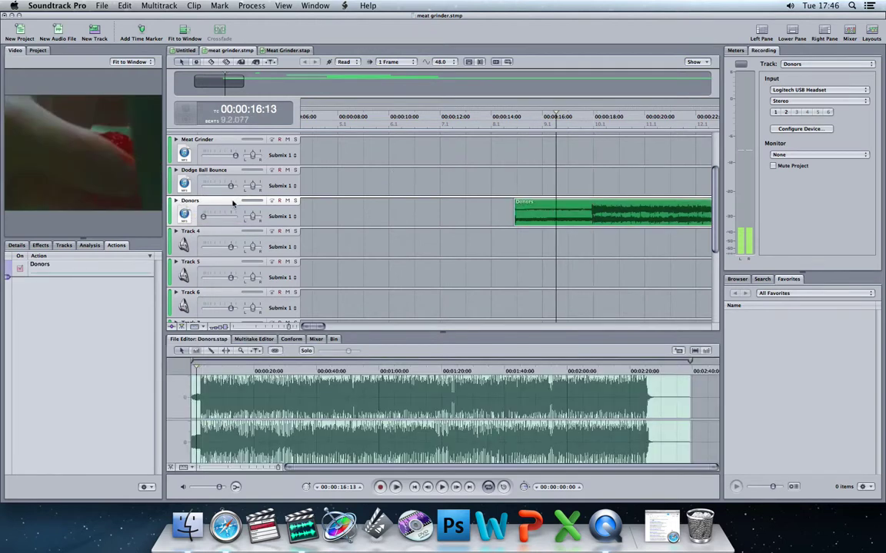
click(176, 201)
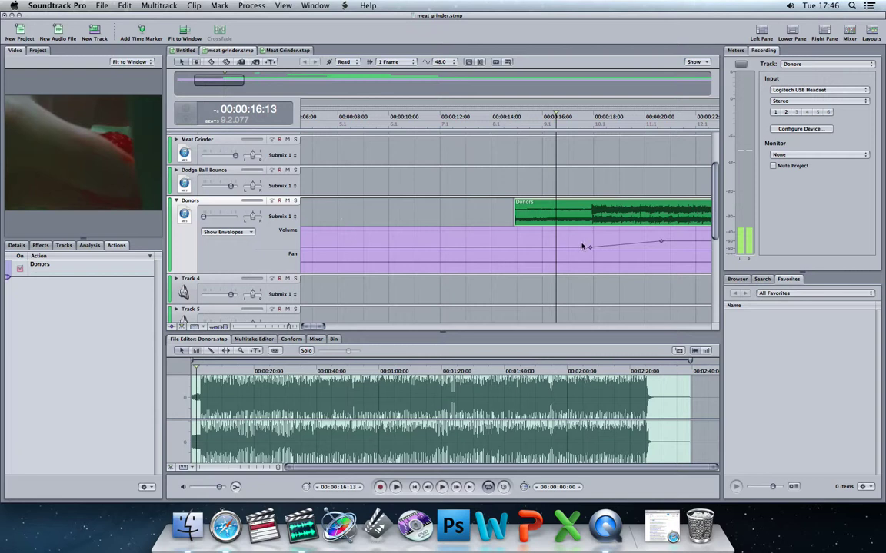
drag(588, 247, 591, 241)
click(660, 242)
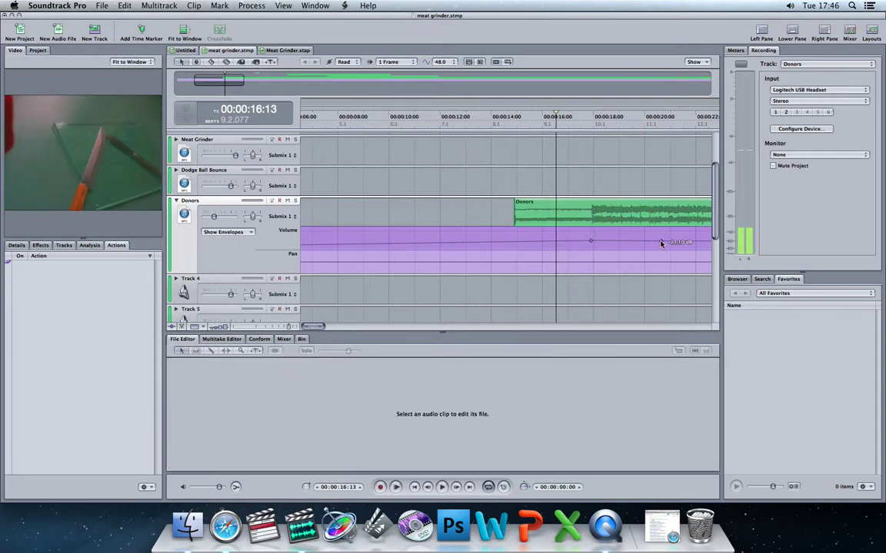
click(590, 242)
key(Delete)
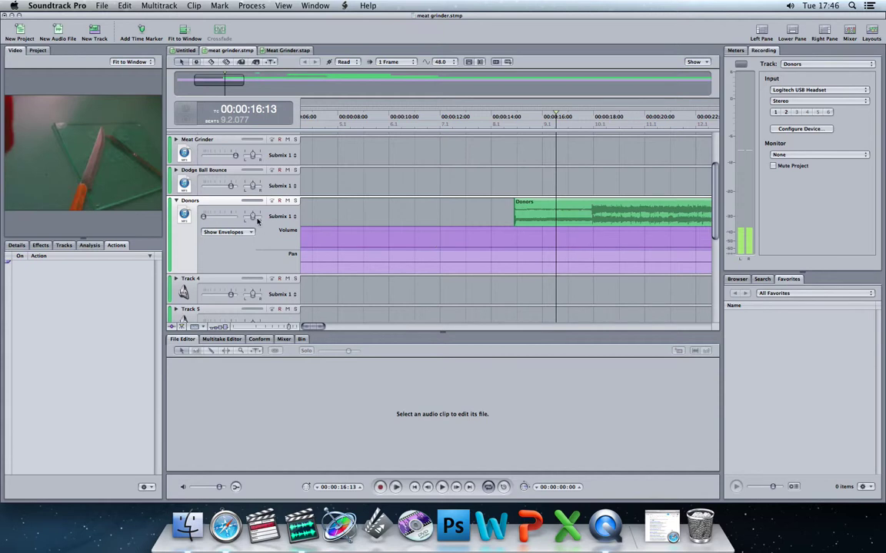
Raise the Donors track volume to -18.93 and open the clip in the File Editor.
drag(203, 216, 216, 216)
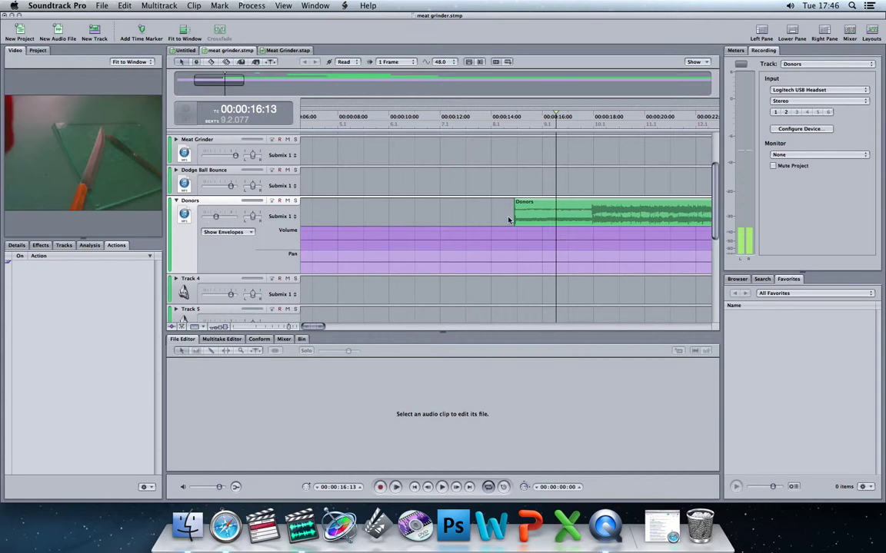
double_click(571, 211)
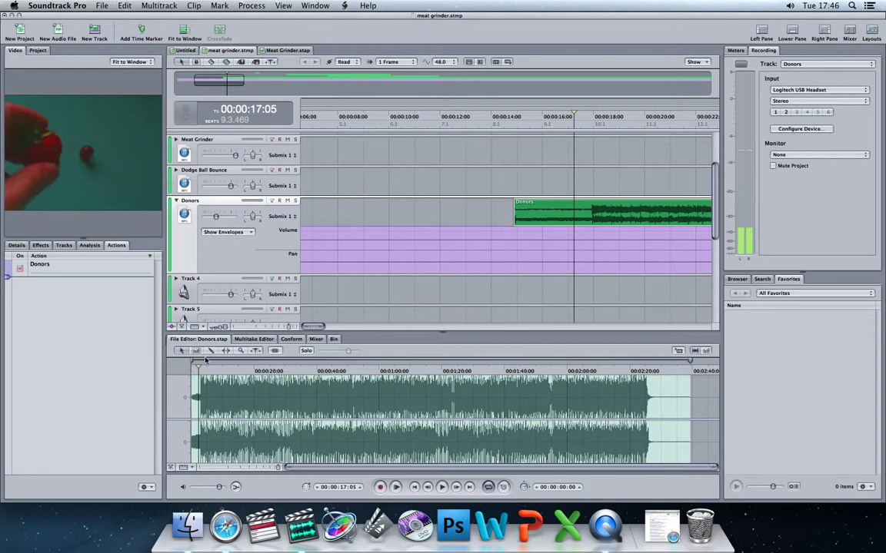
click(480, 190)
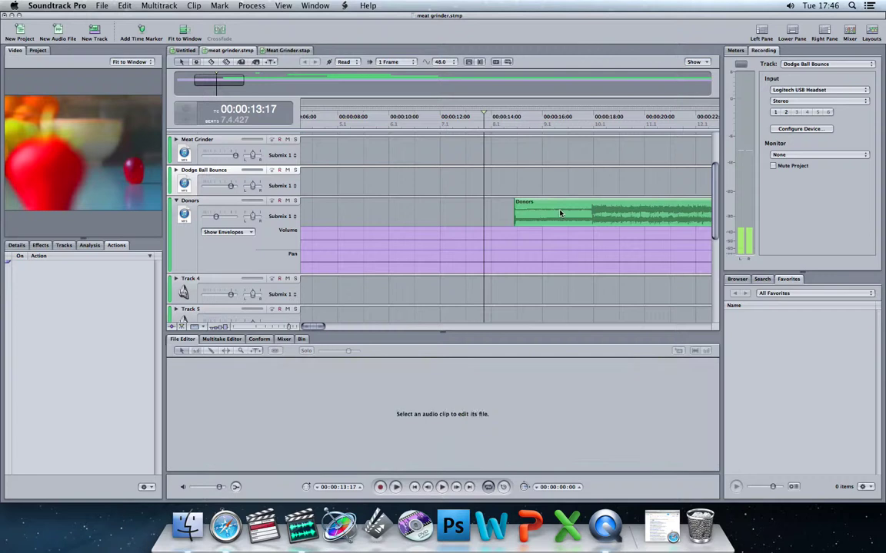
click(560, 213)
click(560, 214)
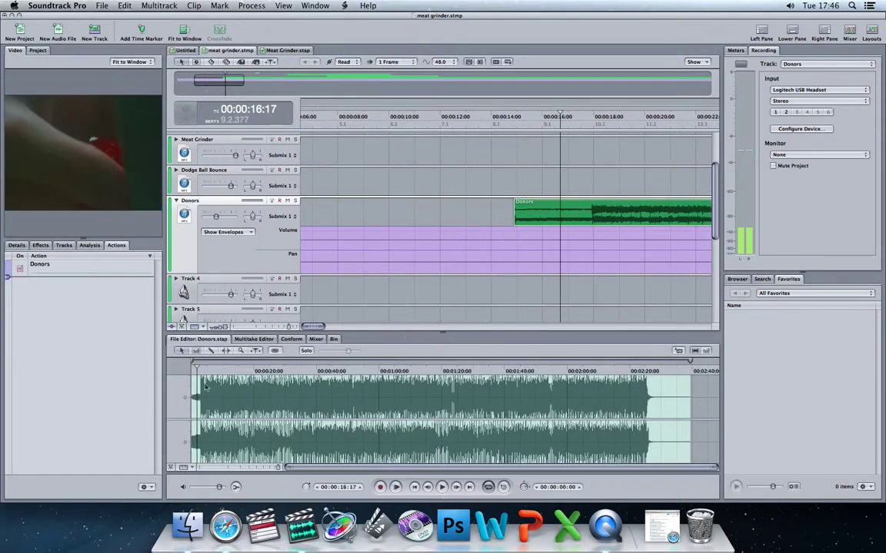
Apply a Fade In to the opening of the Donors audio, audition it, then undo it.
drag(194, 397, 204, 398)
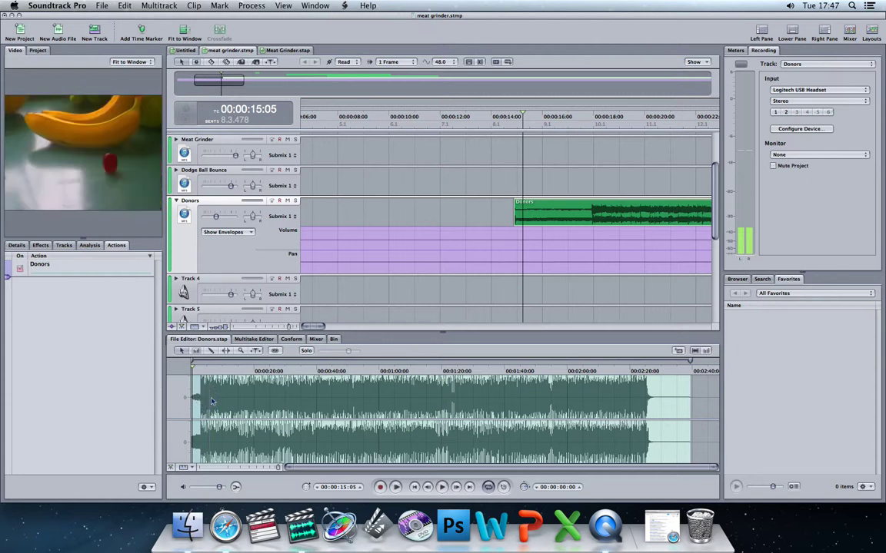
click(251, 5)
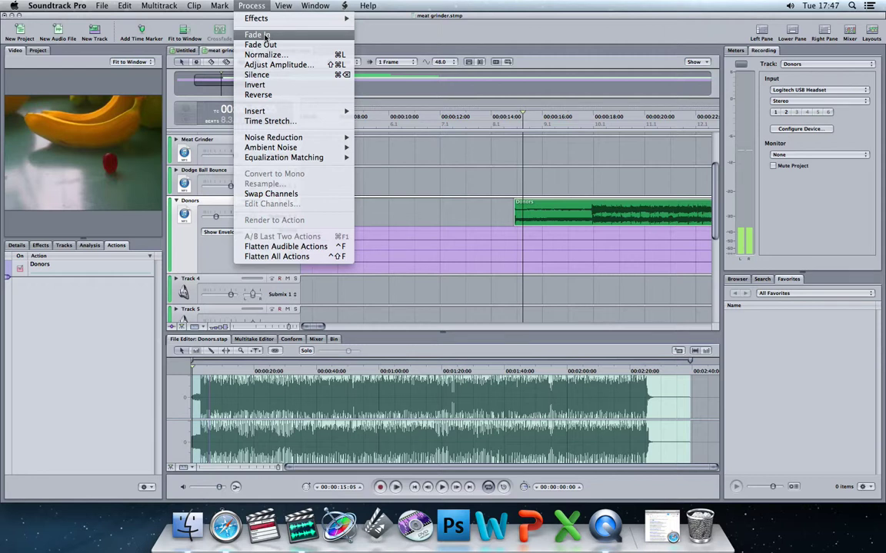
click(265, 35)
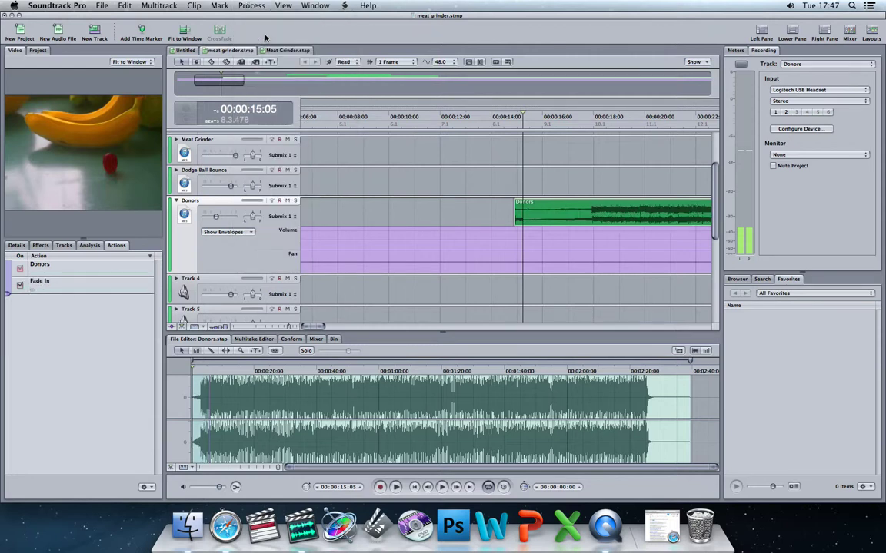
key(space)
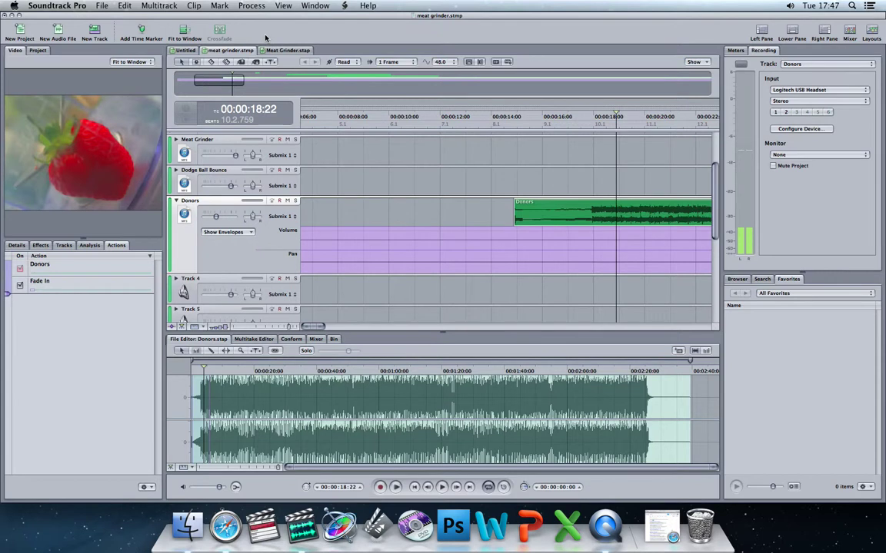
key(super+z)
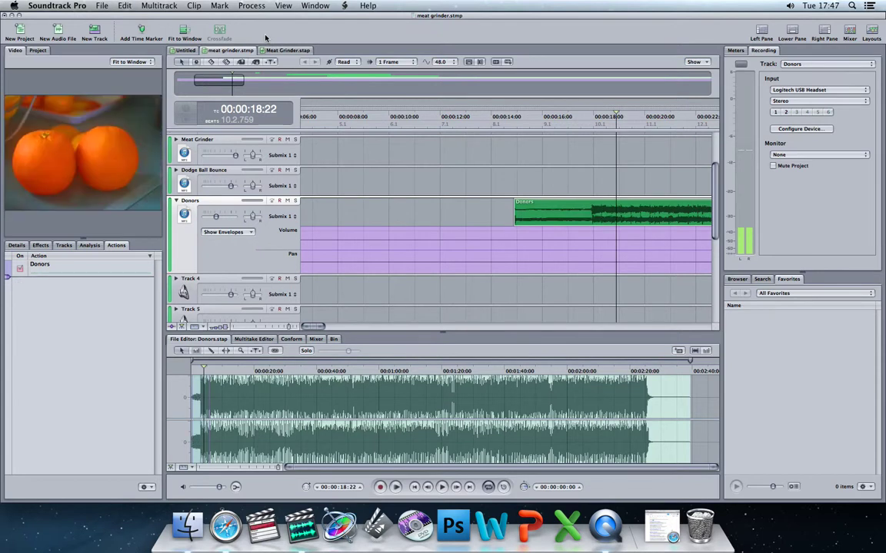
Reapply a Fade In over the scrubbed opening of the Donors waveform and audition it from 22:19.
click(220, 371)
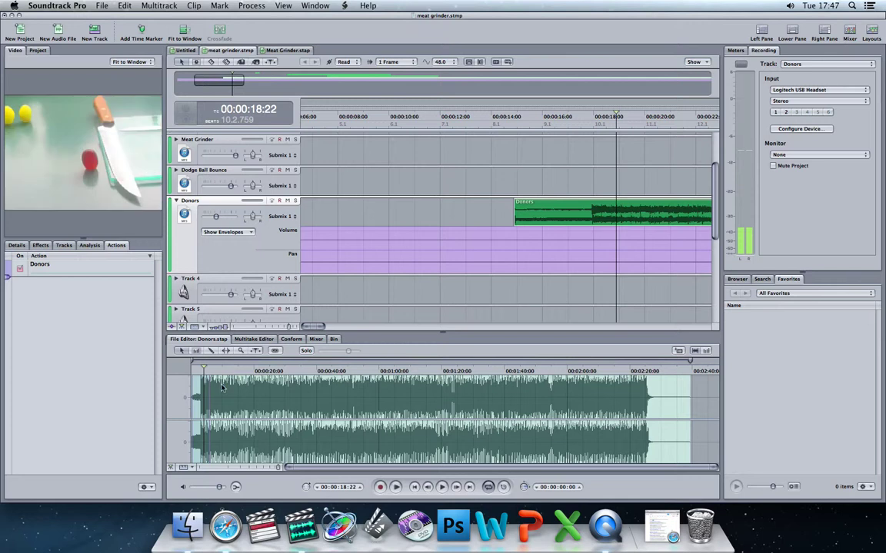
drag(223, 370, 246, 400)
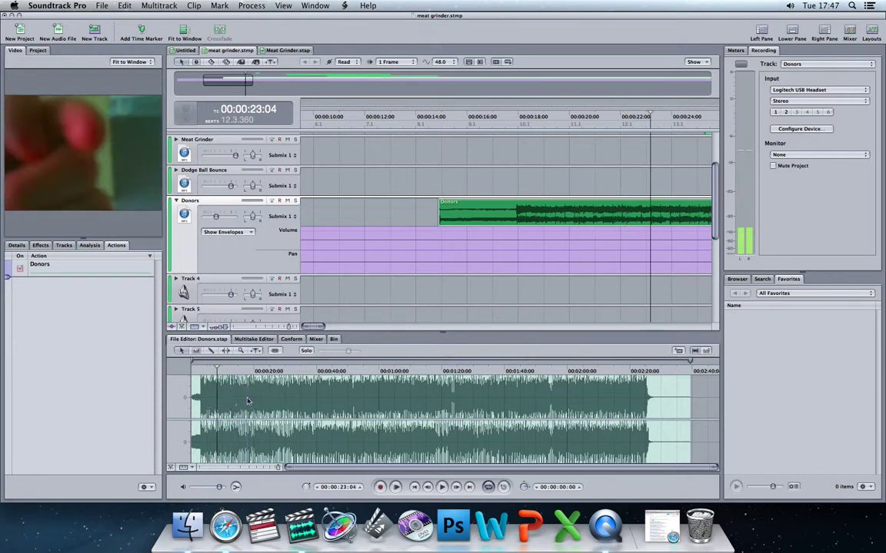
click(241, 7)
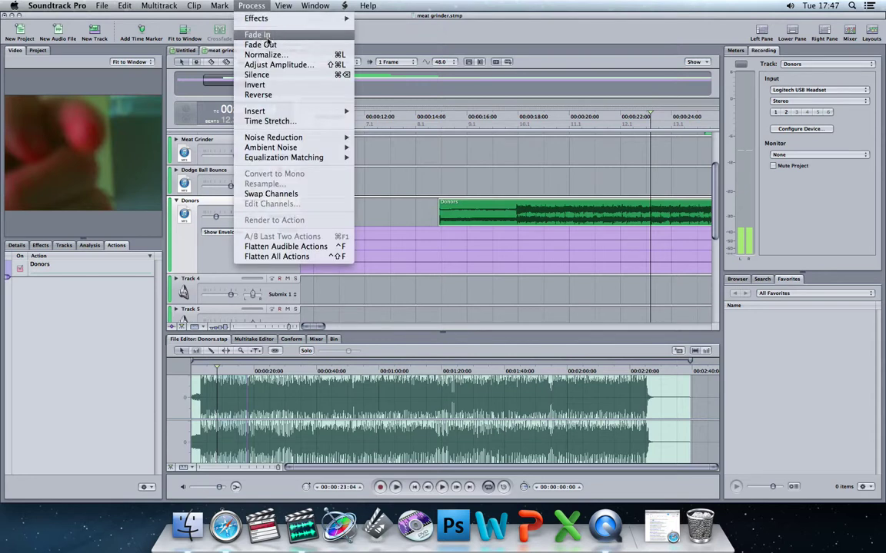
click(243, 37)
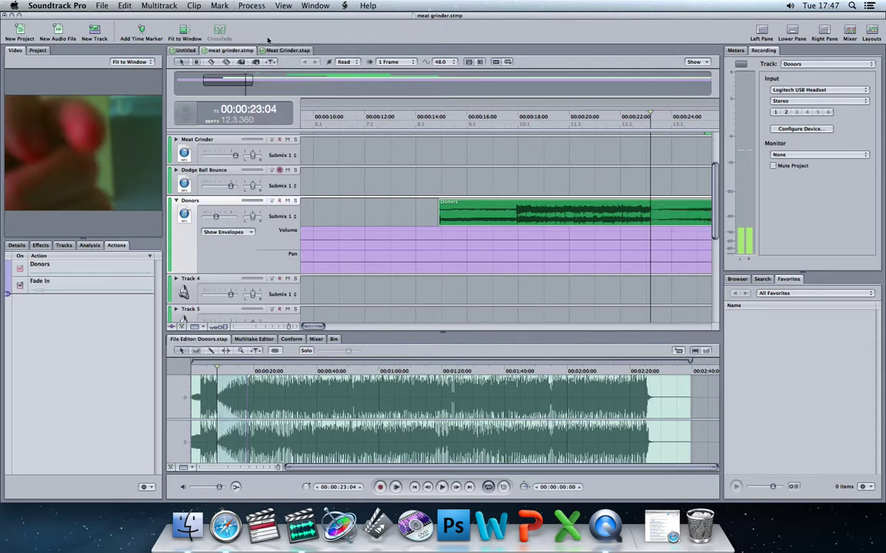
click(215, 370)
key(space)
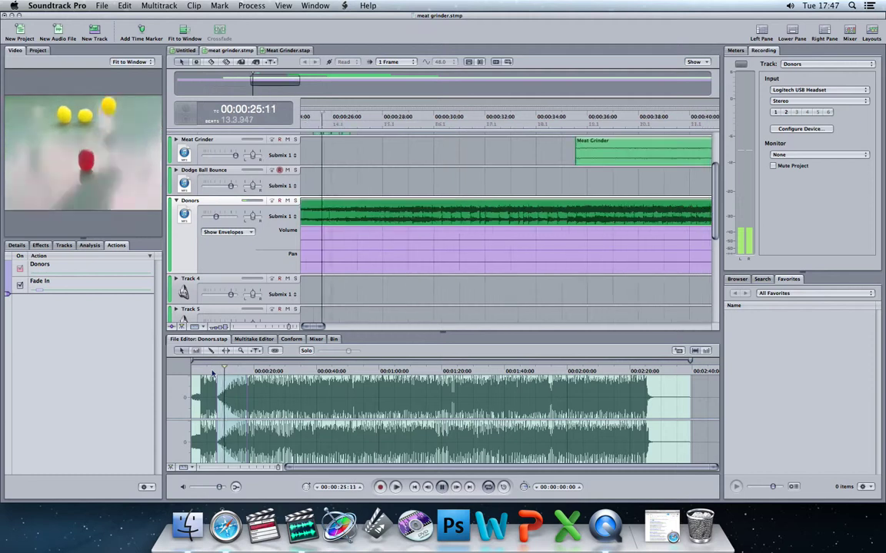
key(space)
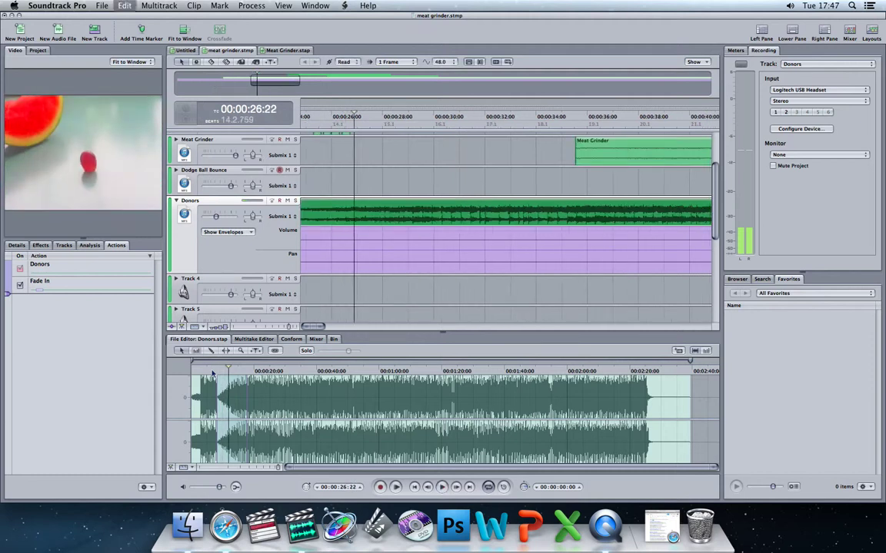
Undo the Fade In, apply a longer one further into the clip, audition it, then switch it off.
key(super+z)
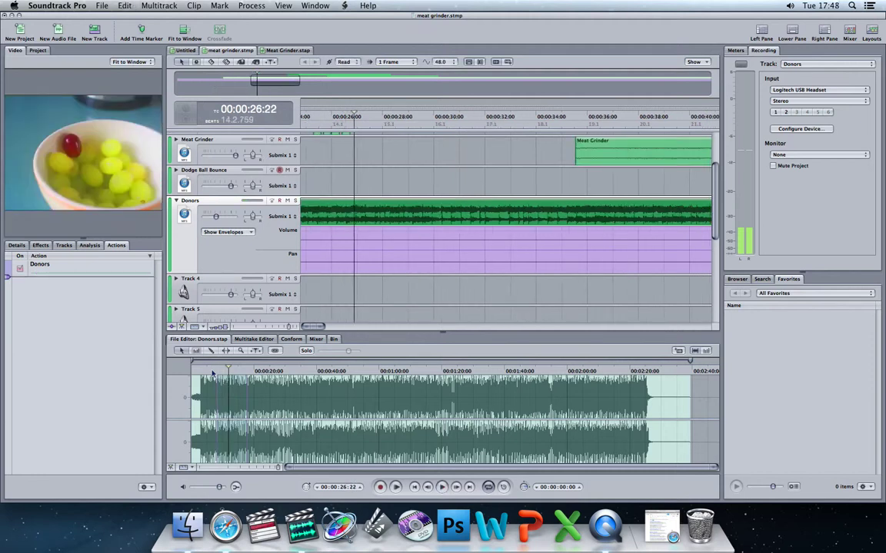
click(286, 371)
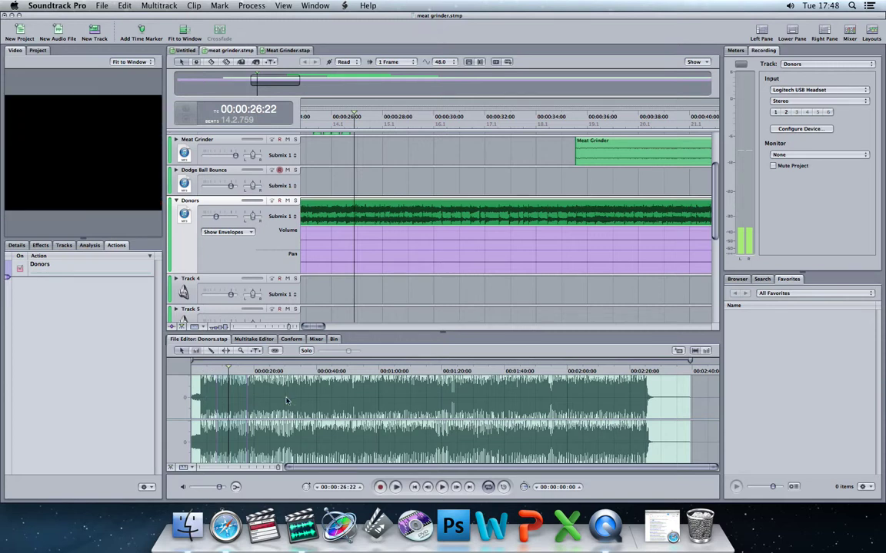
click(437, 187)
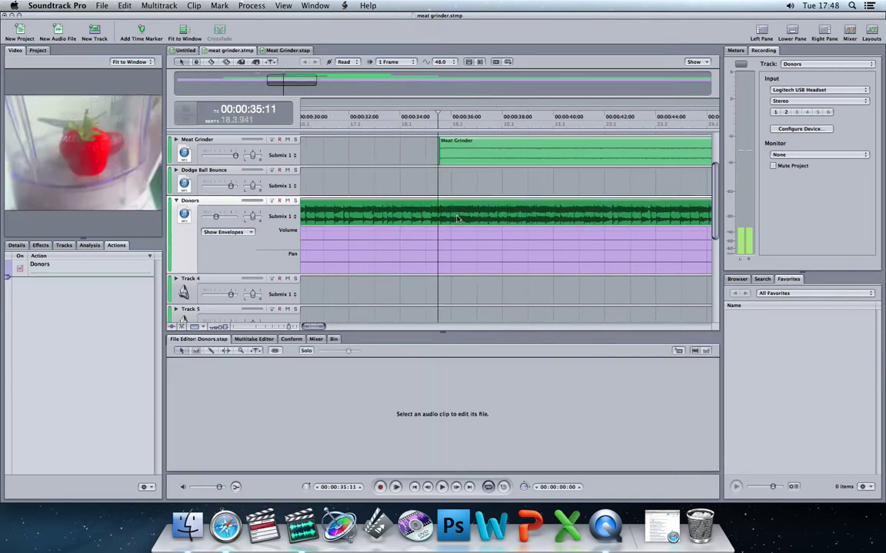
key(space)
key(space)
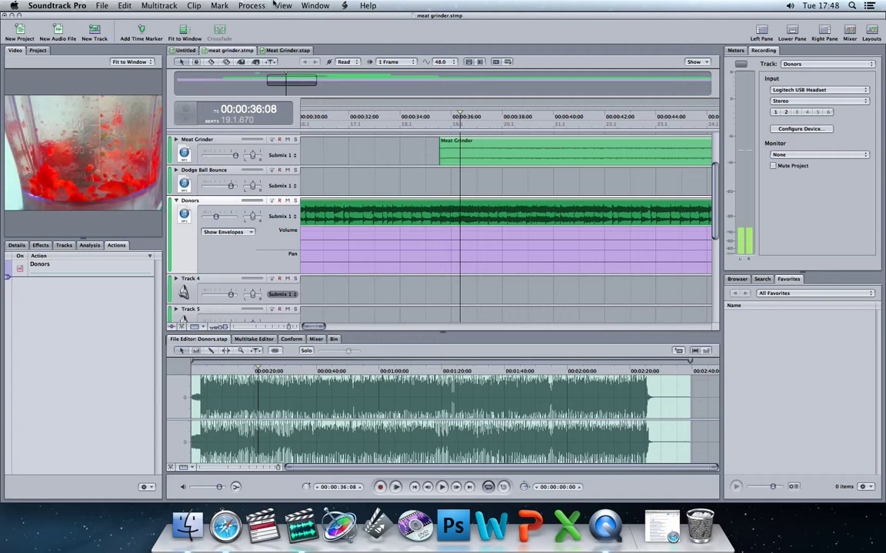
click(249, 5)
click(262, 35)
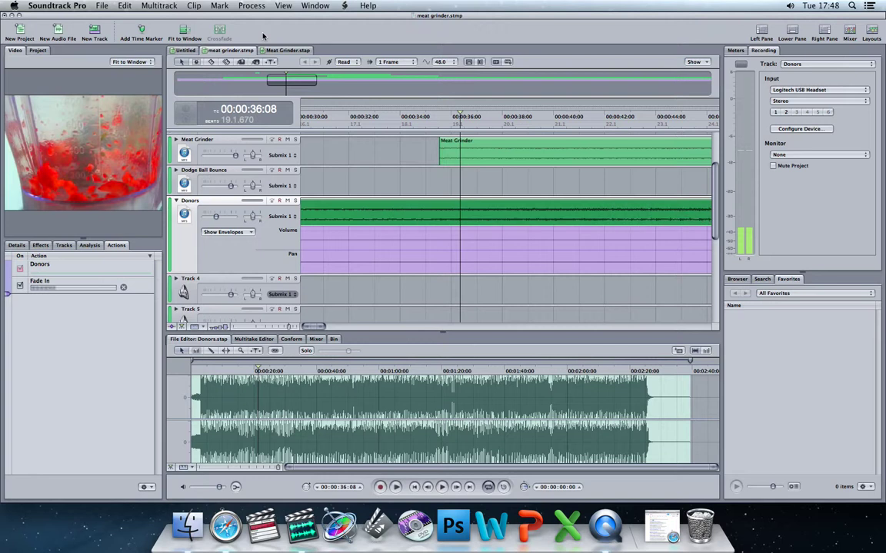
key(space)
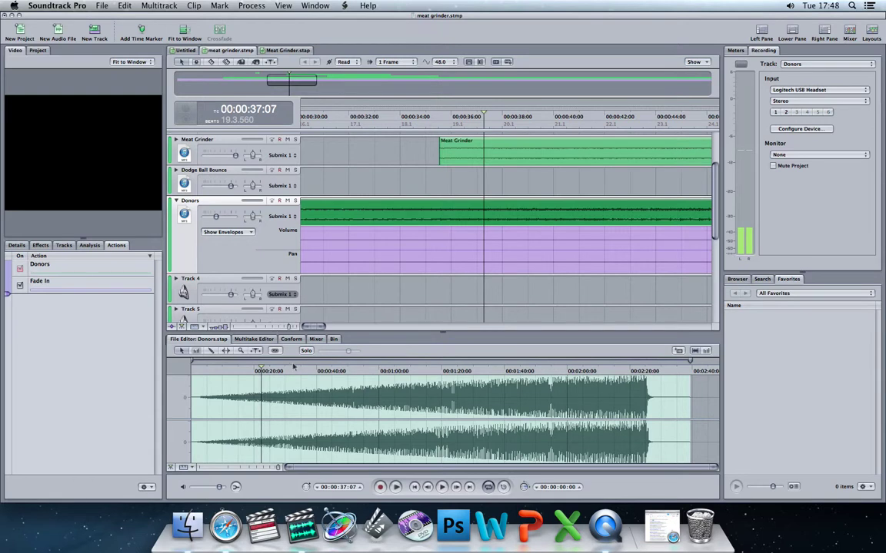
click(19, 285)
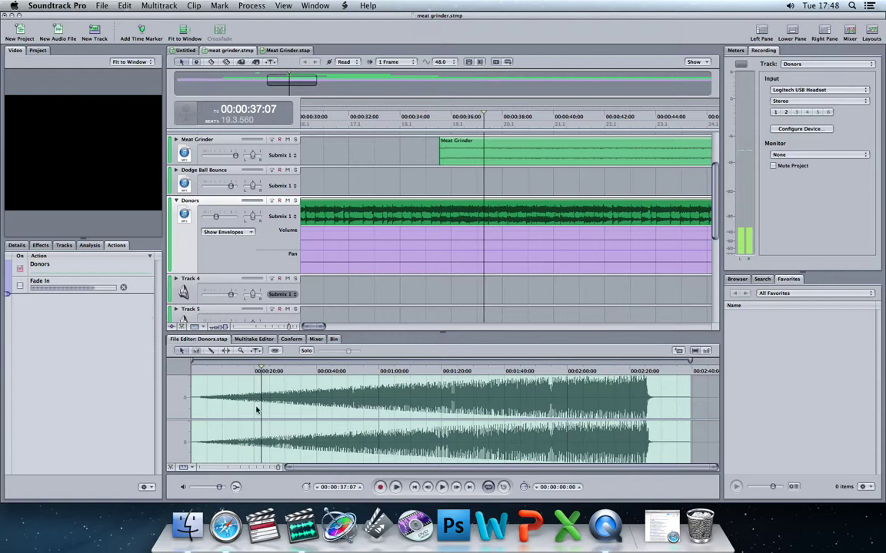
click(379, 241)
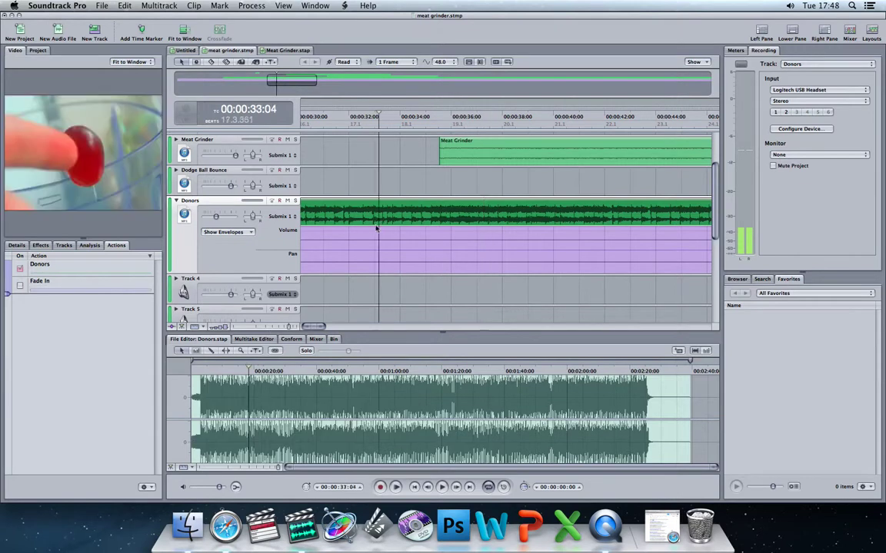
click(253, 5)
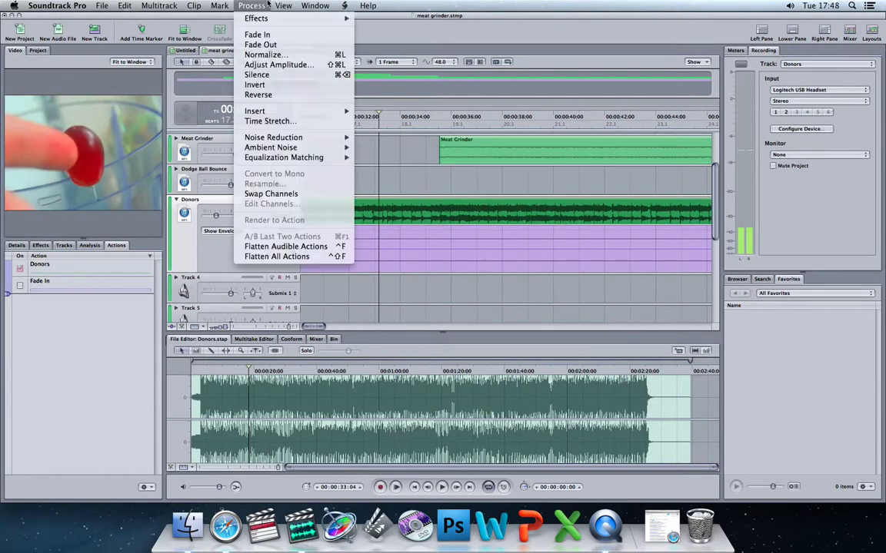
click(261, 44)
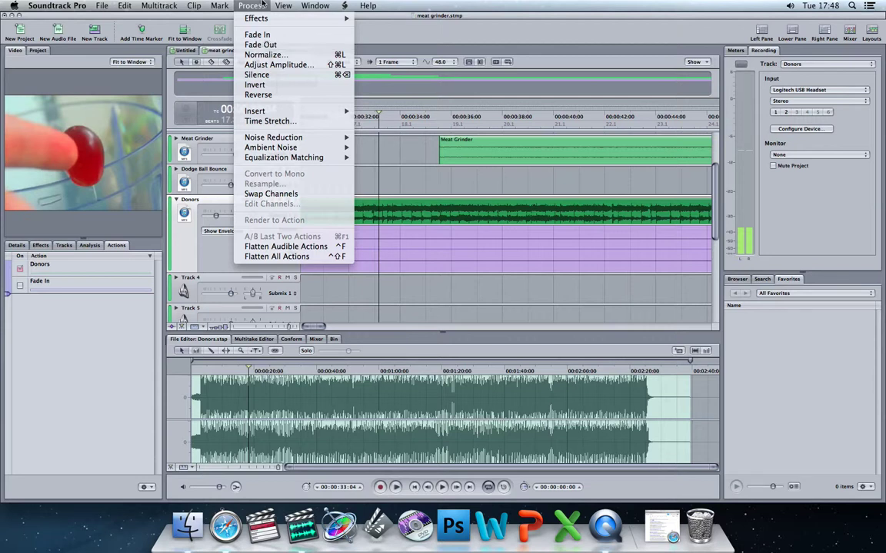
click(406, 192)
click(401, 207)
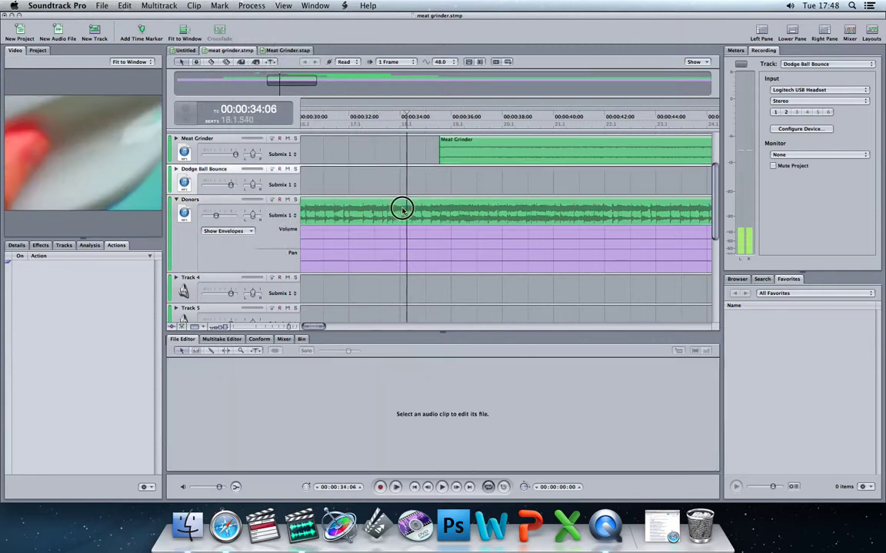
click(244, 5)
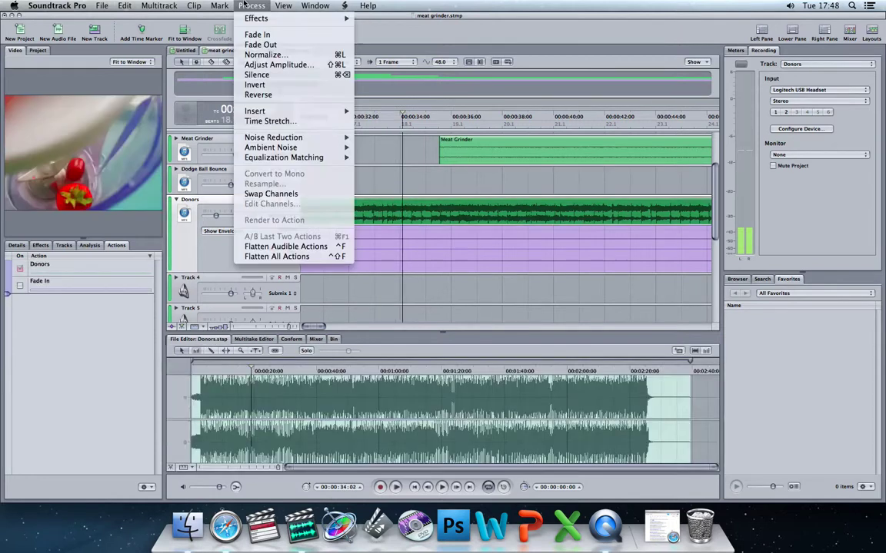
click(269, 64)
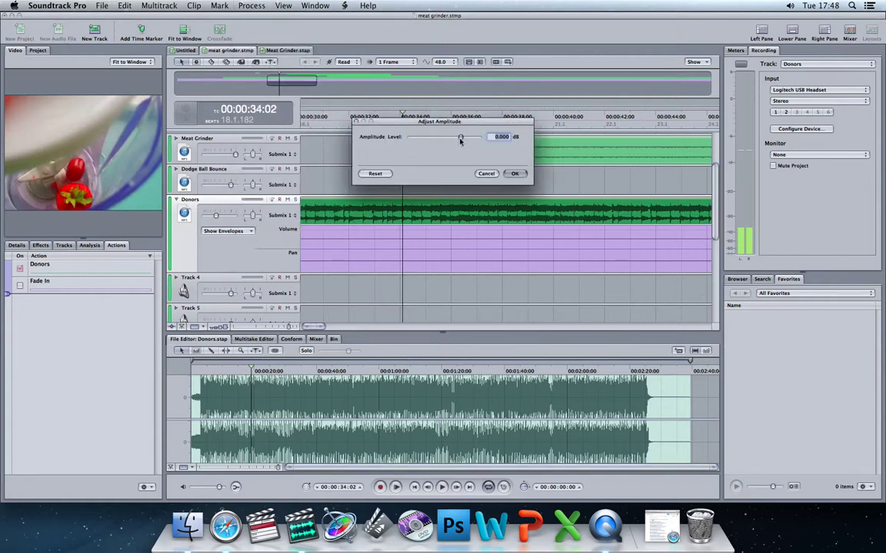
drag(460, 139, 466, 138)
click(514, 174)
key(space)
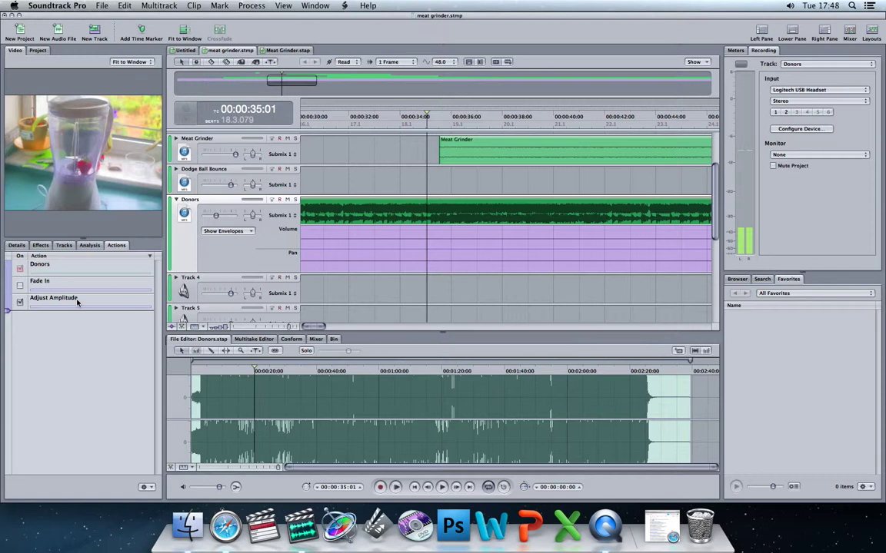
key(space)
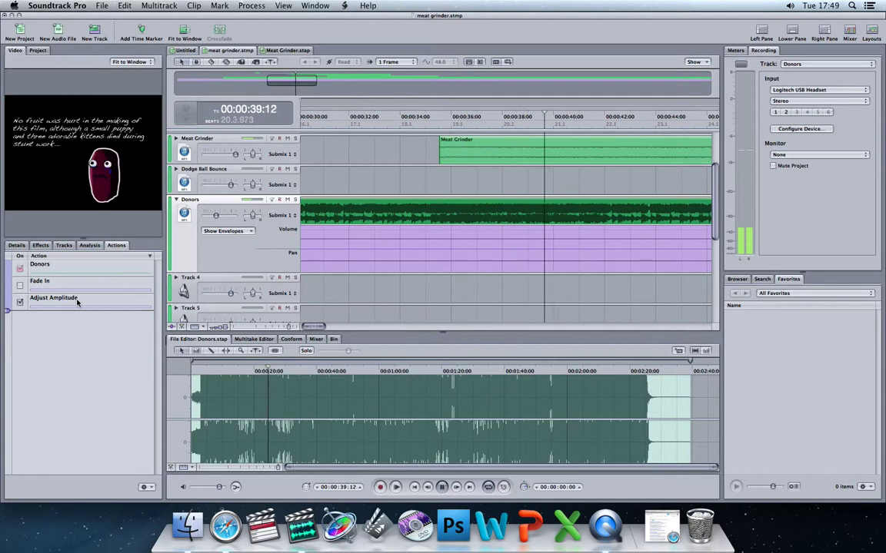
key(space)
key(super+z)
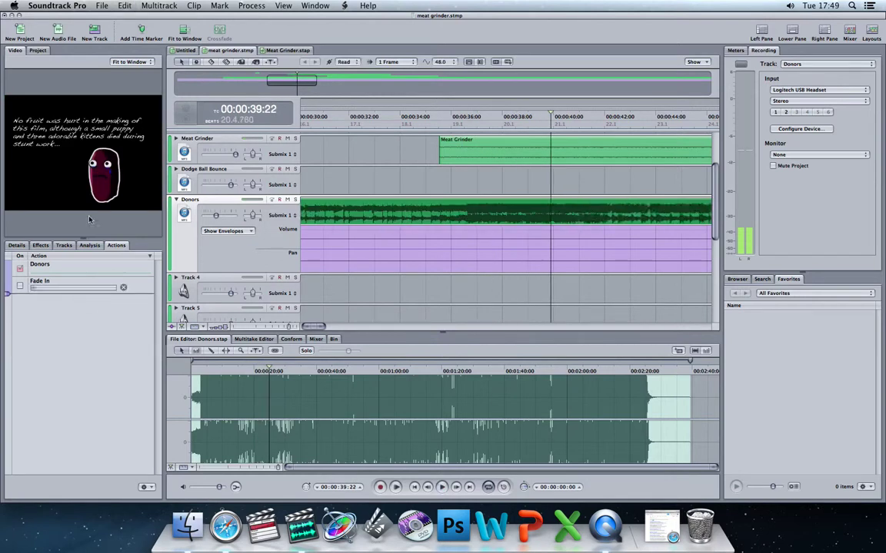
click(250, 5)
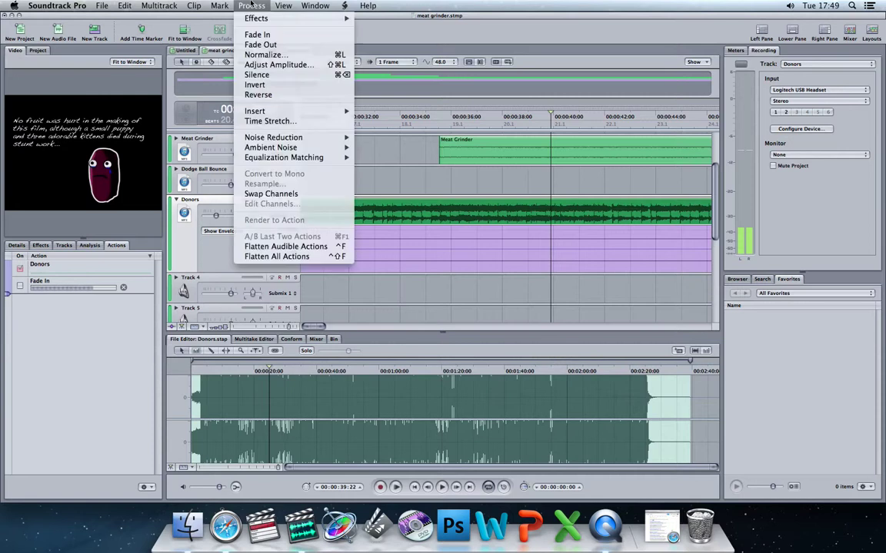
key(Escape)
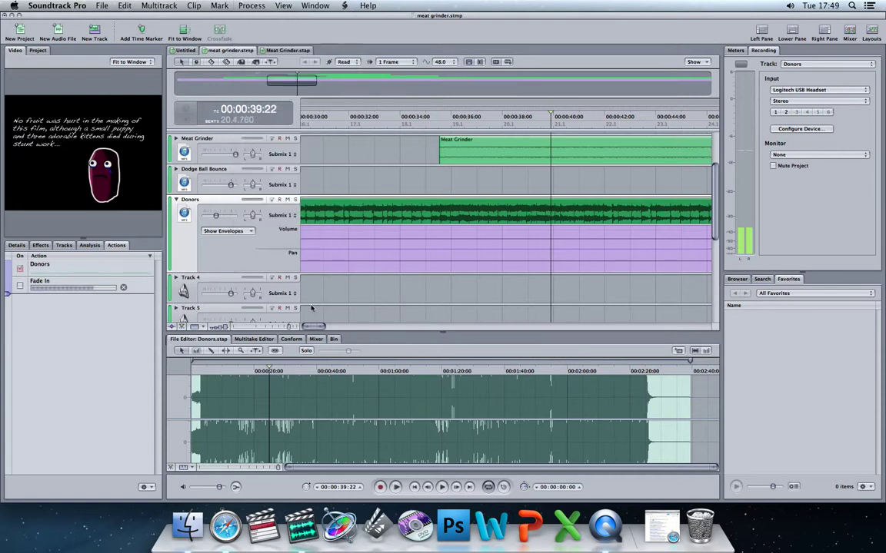
click(427, 184)
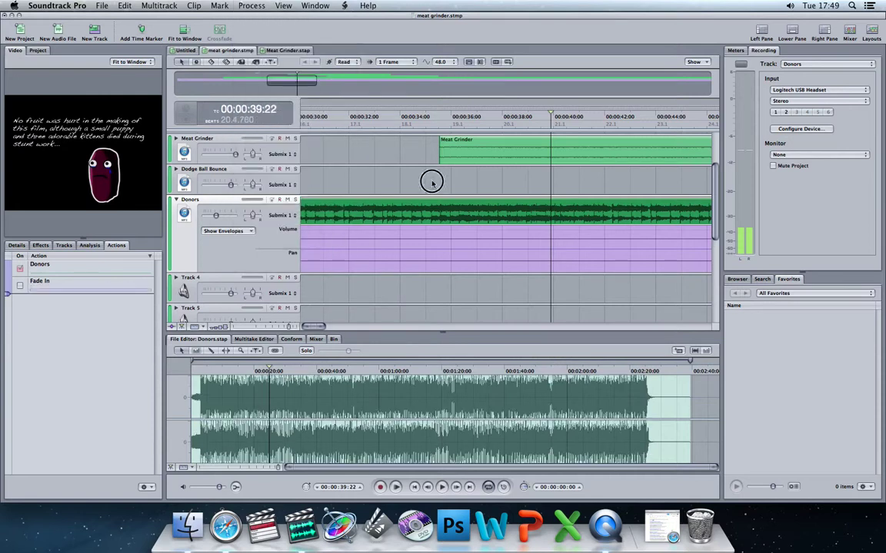
click(412, 116)
click(410, 215)
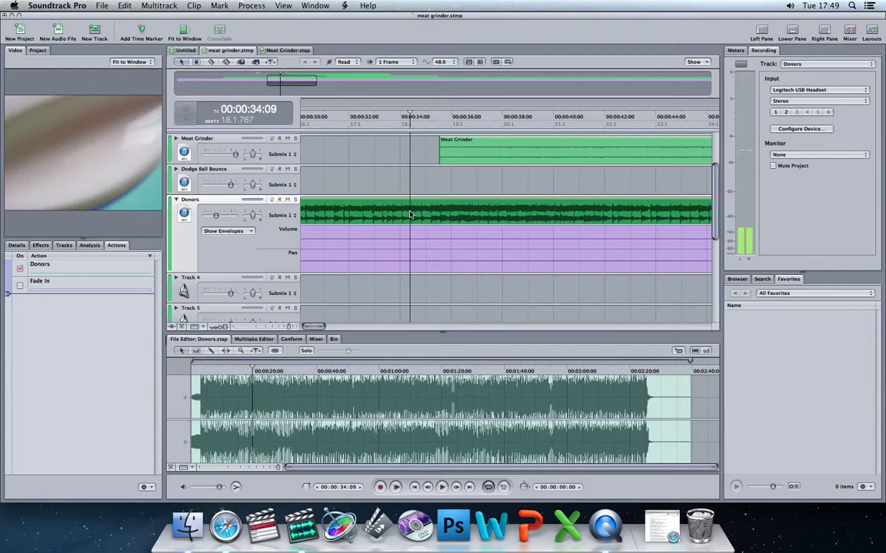
click(254, 401)
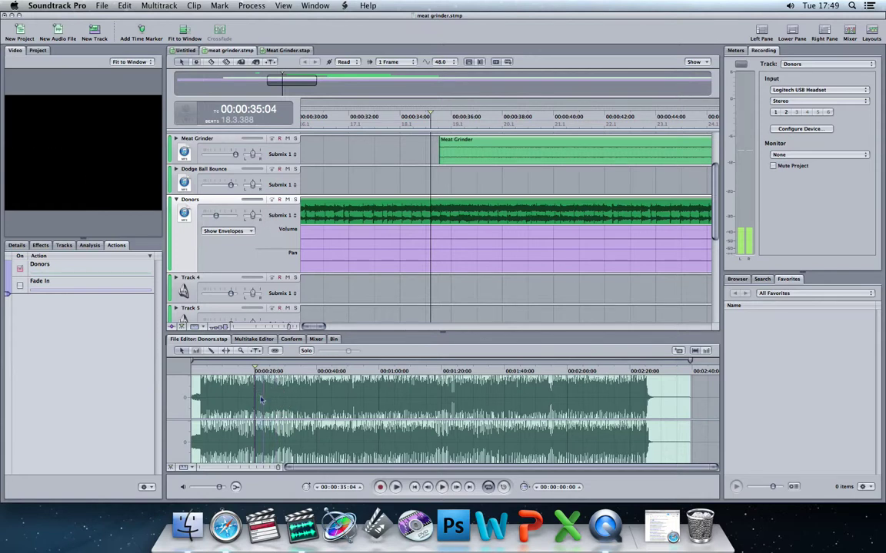
click(259, 6)
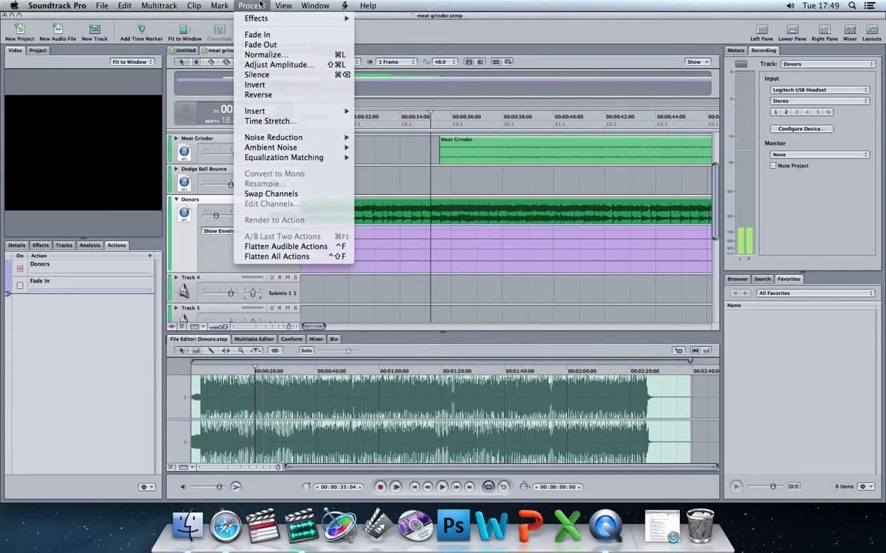
click(257, 75)
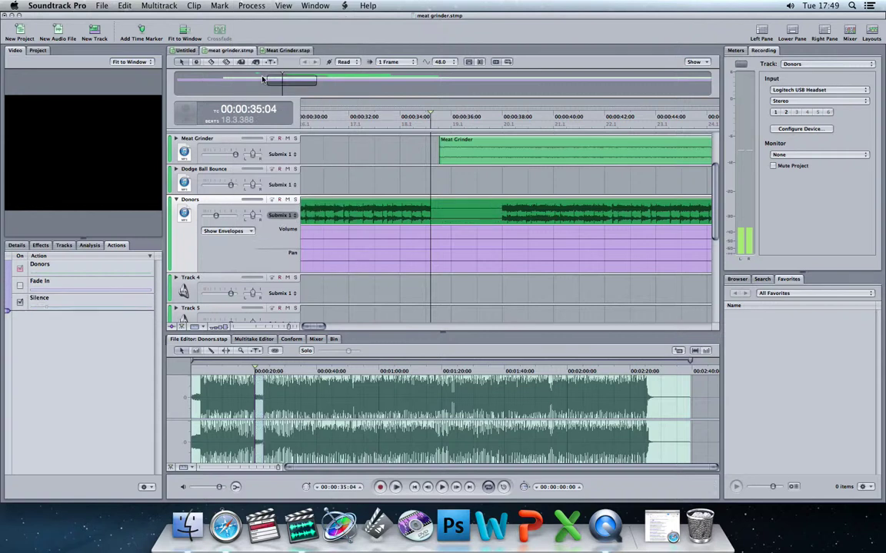
click(401, 116)
key(space)
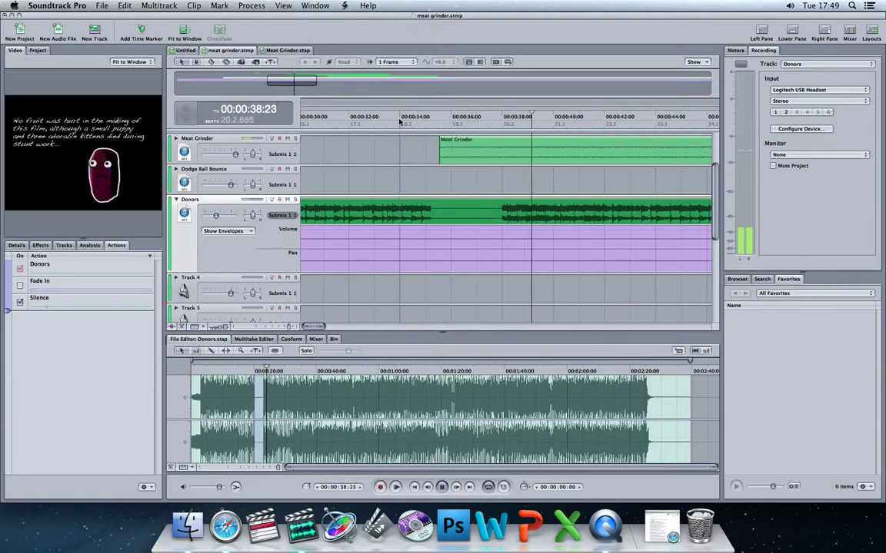
click(427, 120)
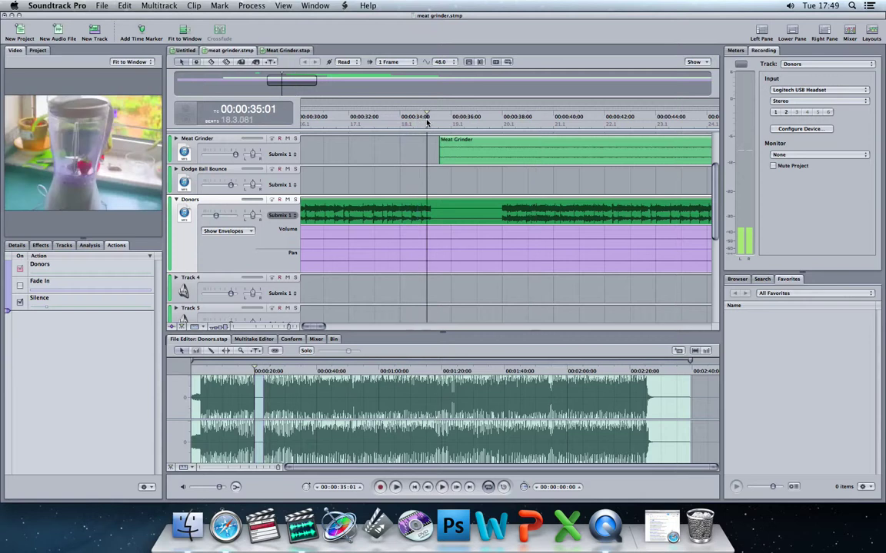
key(super+z)
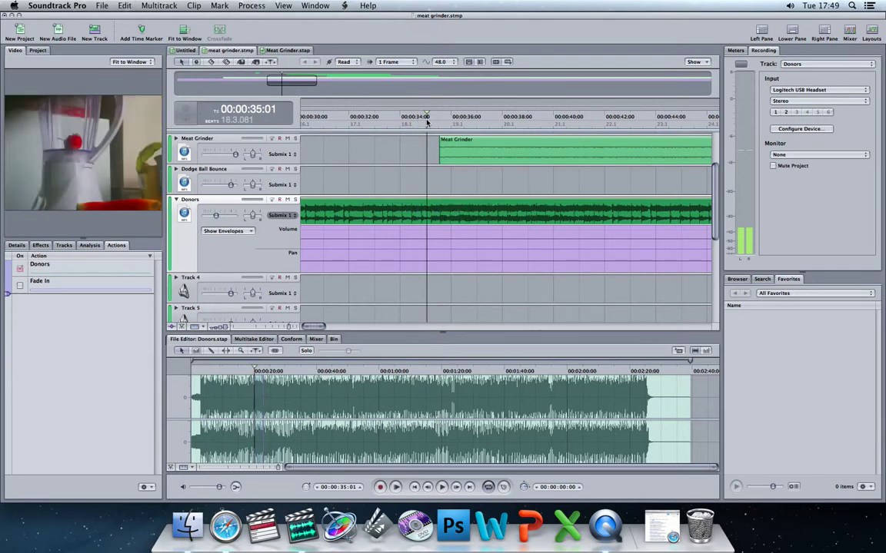
click(251, 6)
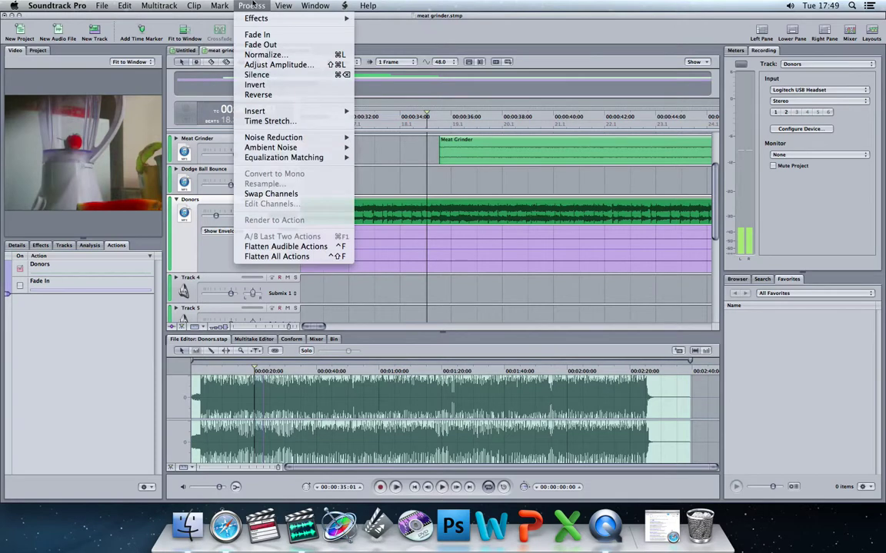
click(251, 5)
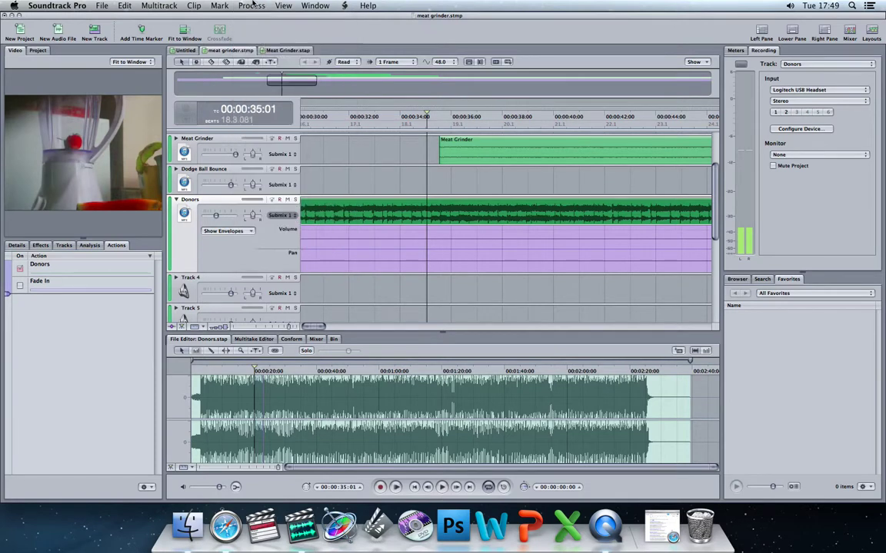